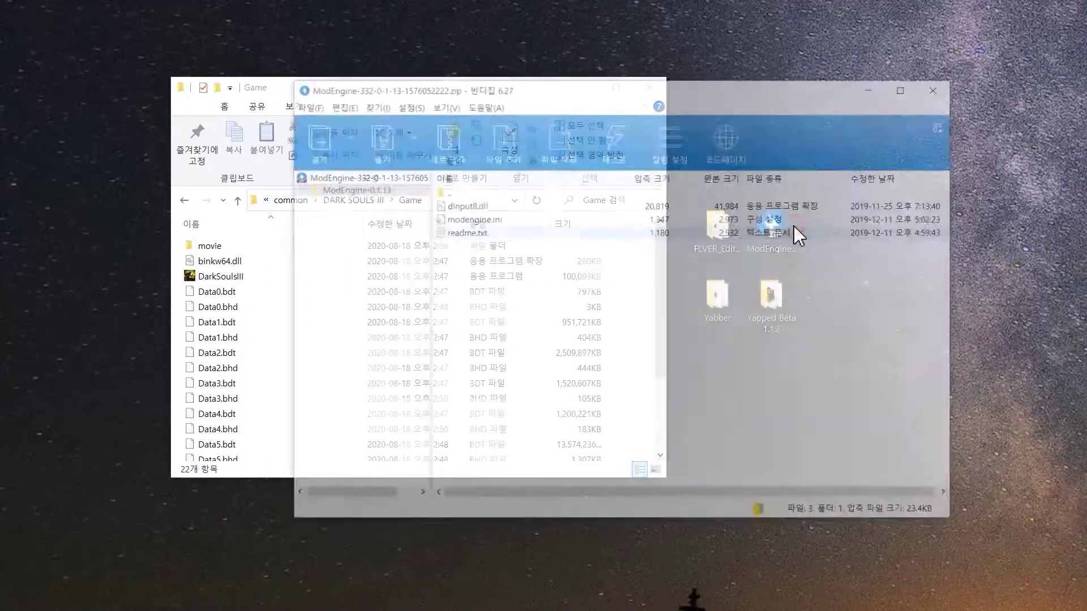
Step: Extract dinput8.dll and modengine.ini from the ModEngine archive into the DARK SOULS III Game folder, and close the archive
{"action": "left_click", "coordinate": [513, 208]}
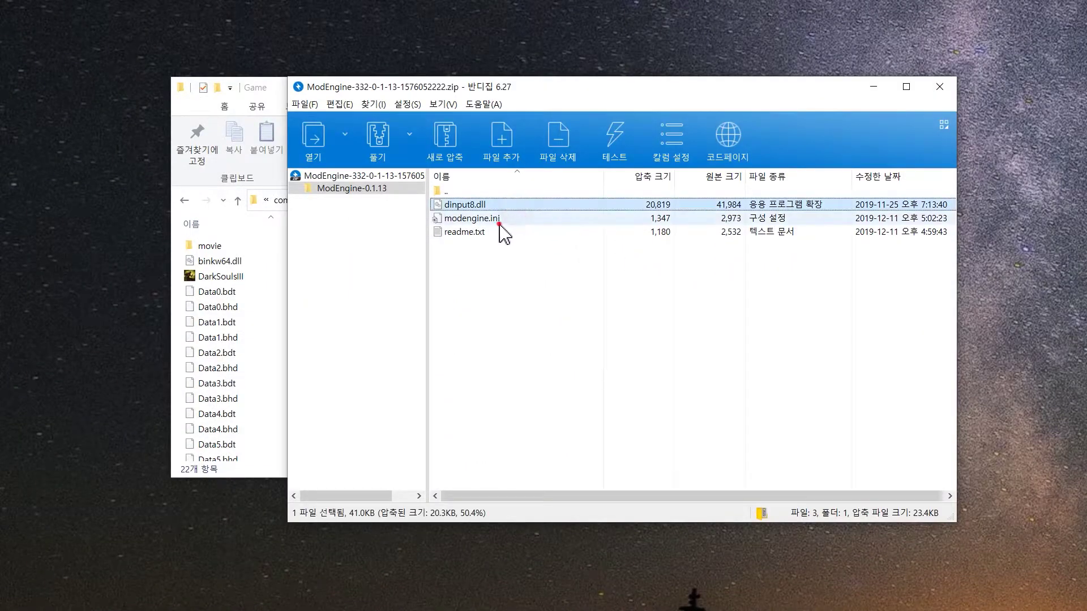
{"action": "left_click", "coordinate": [499, 224], "text": "ctrl"}
{"action": "left_click_drag", "start_coordinate": [499, 224], "coordinate": [236, 400]}
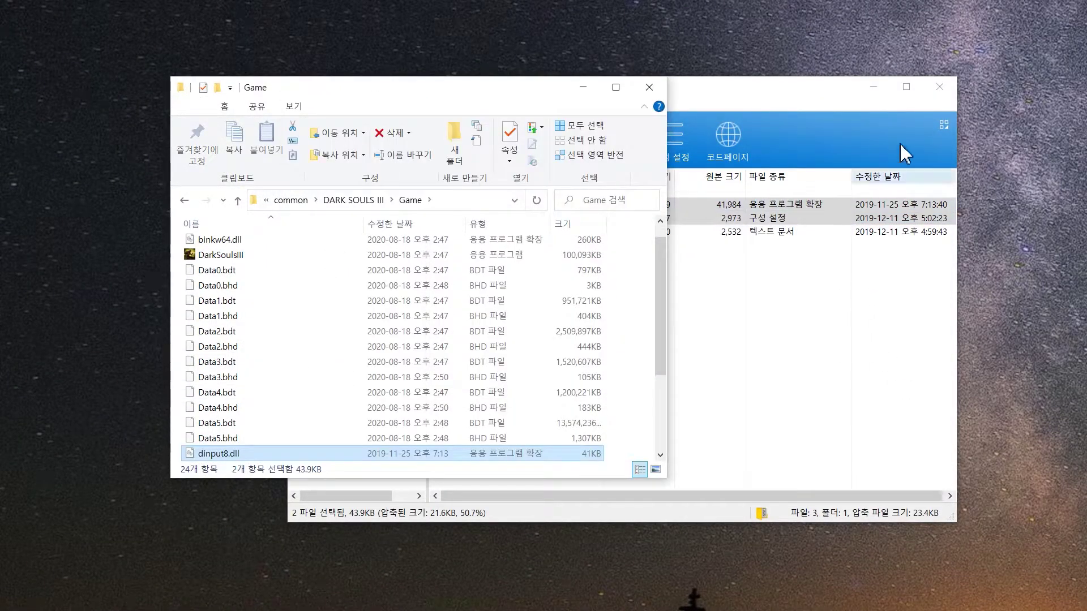
{"action": "left_click", "coordinate": [940, 87]}
{"action": "scroll", "coordinate": [566, 385], "scroll_direction": "down", "scroll_amount": 3}
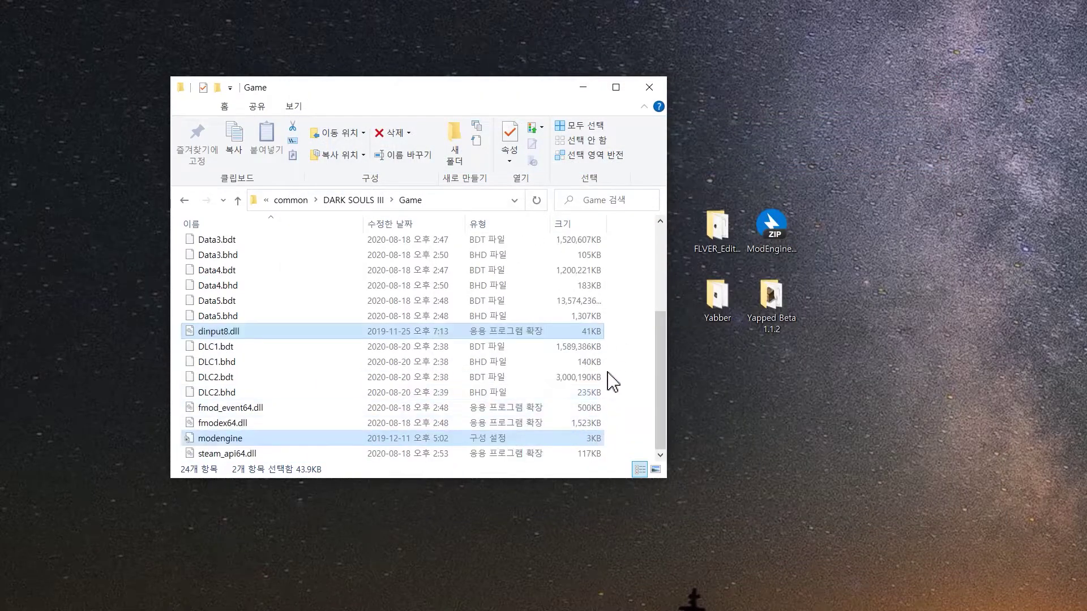
Step: Create a folder named "mod" in the DARK SOULS III Game folder
{"action": "right_click", "coordinate": [625, 338]}
{"action": "left_click", "coordinate": [634, 346]}
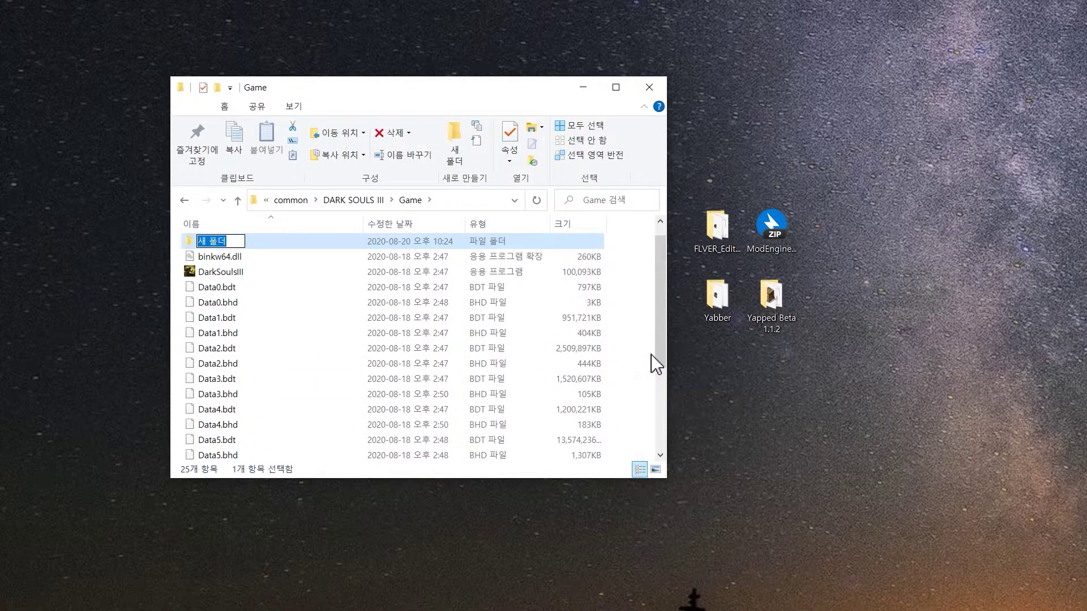
{"action": "type", "text": "mod"}
{"action": "key", "text": "Return"}
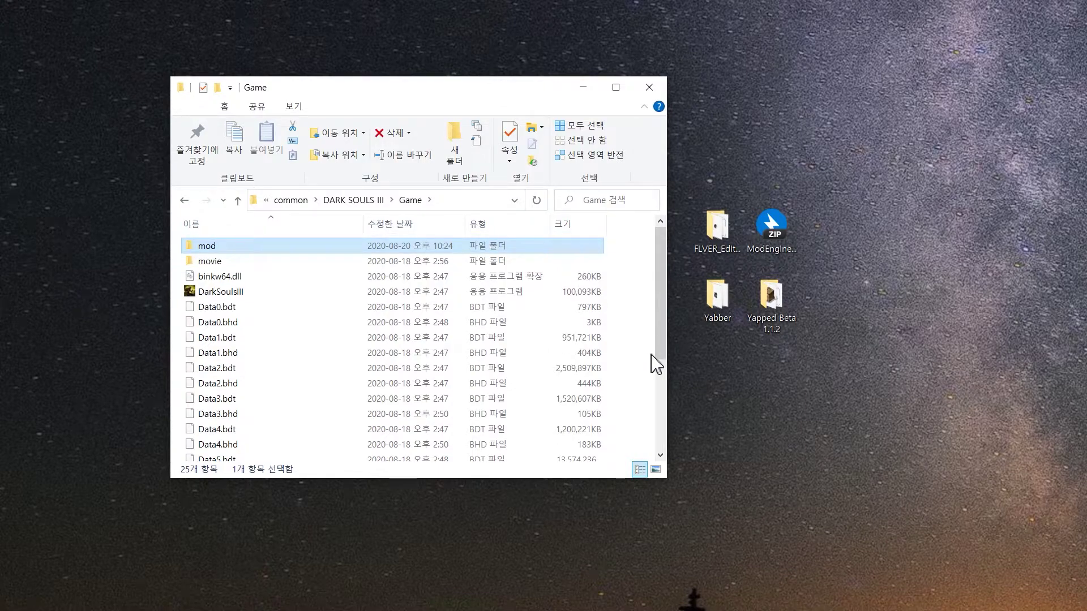
Step: Create a folder named "parts" inside the mod folder and open it
{"action": "key", "text": "Return"}
{"action": "right_click", "coordinate": [456, 332]}
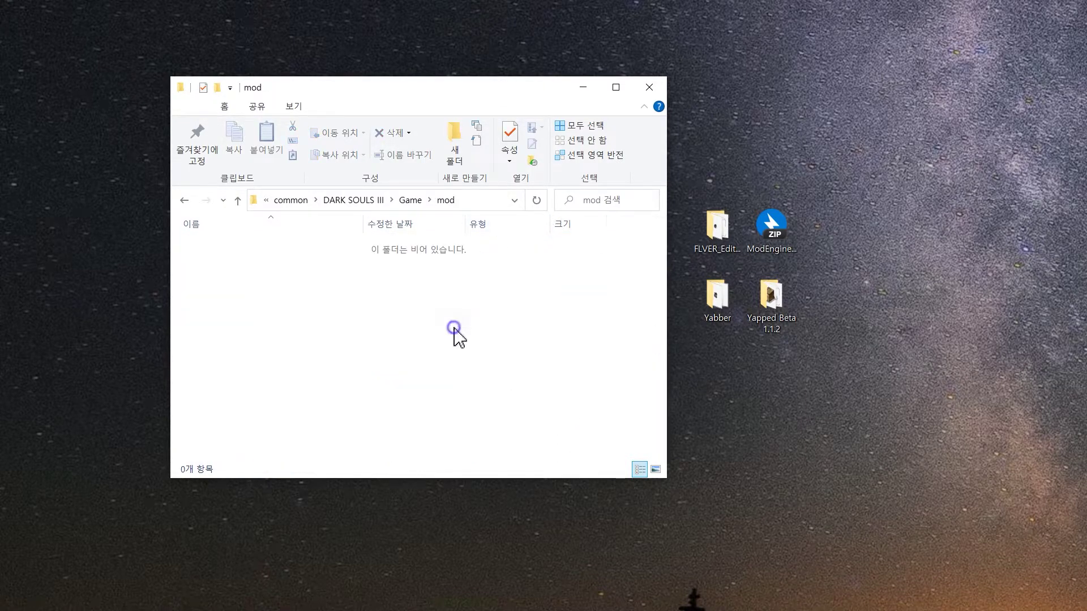
{"action": "left_click", "coordinate": [495, 334]}
{"action": "type", "text": "parts"}
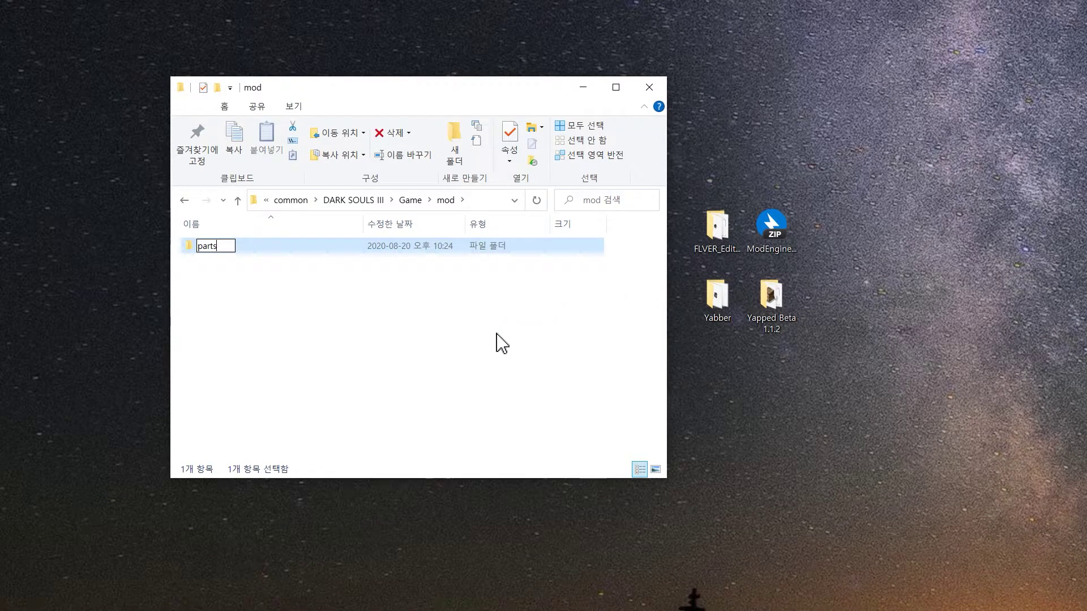
{"action": "key", "text": "Return"}
{"action": "key", "text": "Return"}
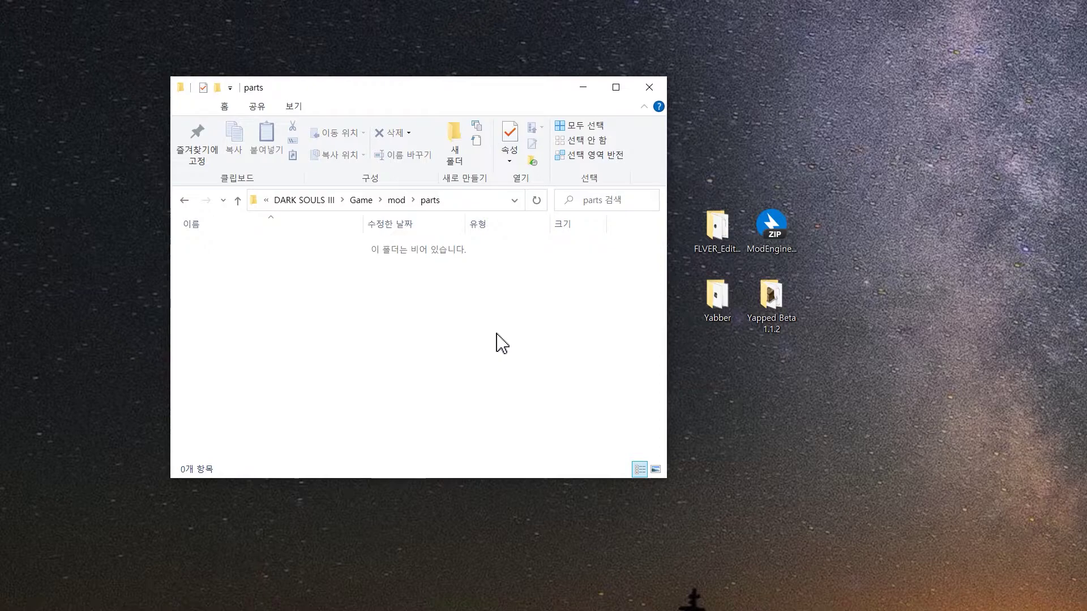
Step: Look up the Knight Helm and Knight Armor part IDs in the Dark Souls 3 Parts ID's gist in the browser
{"action": "key", "text": "alt+Tab"}
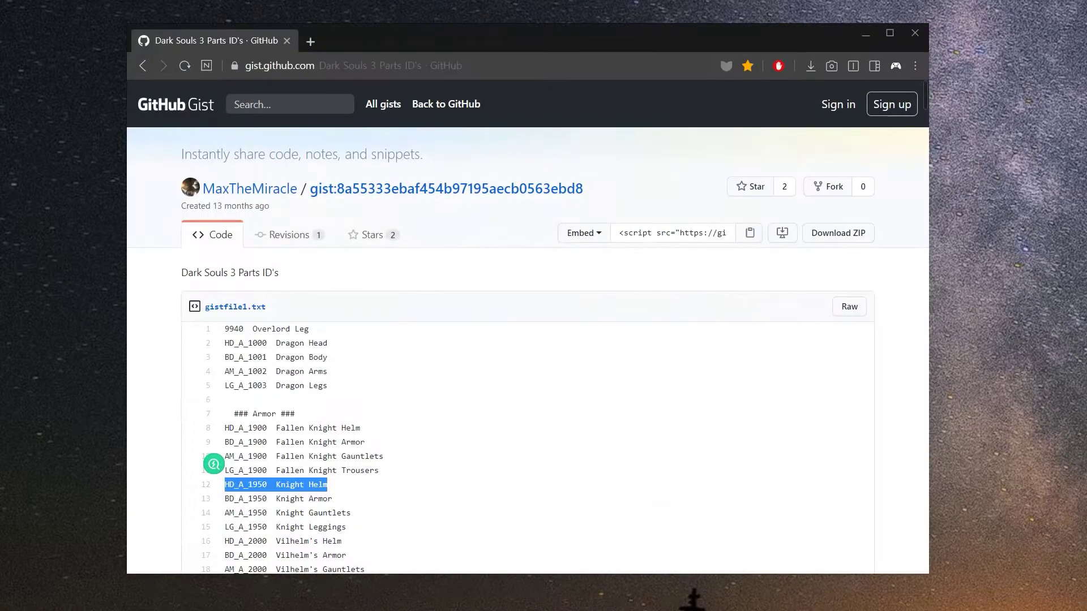
{"action": "left_click_drag", "start_coordinate": [335, 499], "coordinate": [228, 478]}
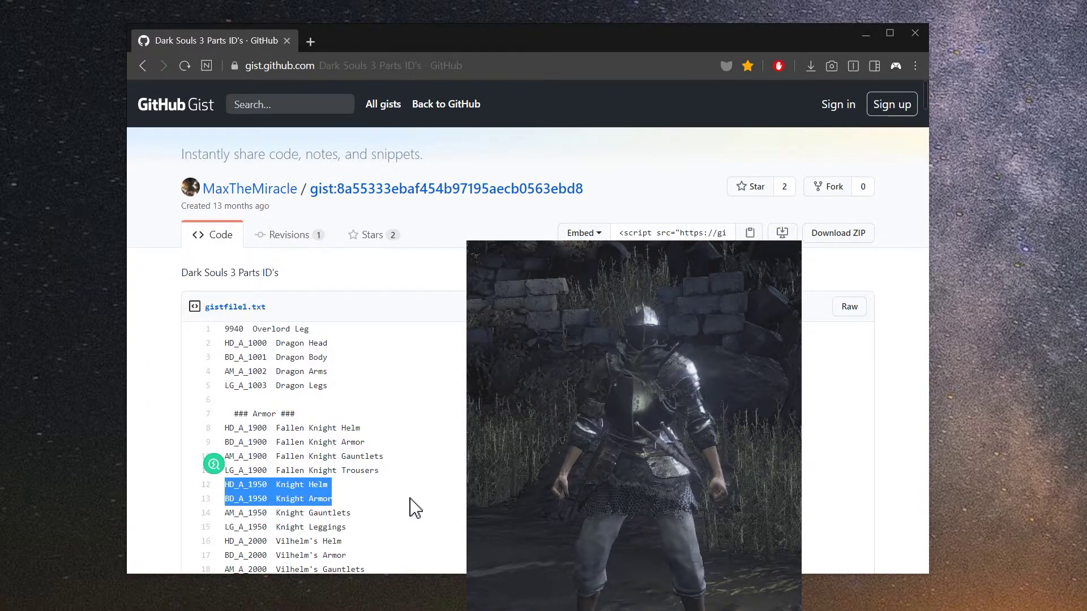
{"action": "left_click", "coordinate": [866, 33]}
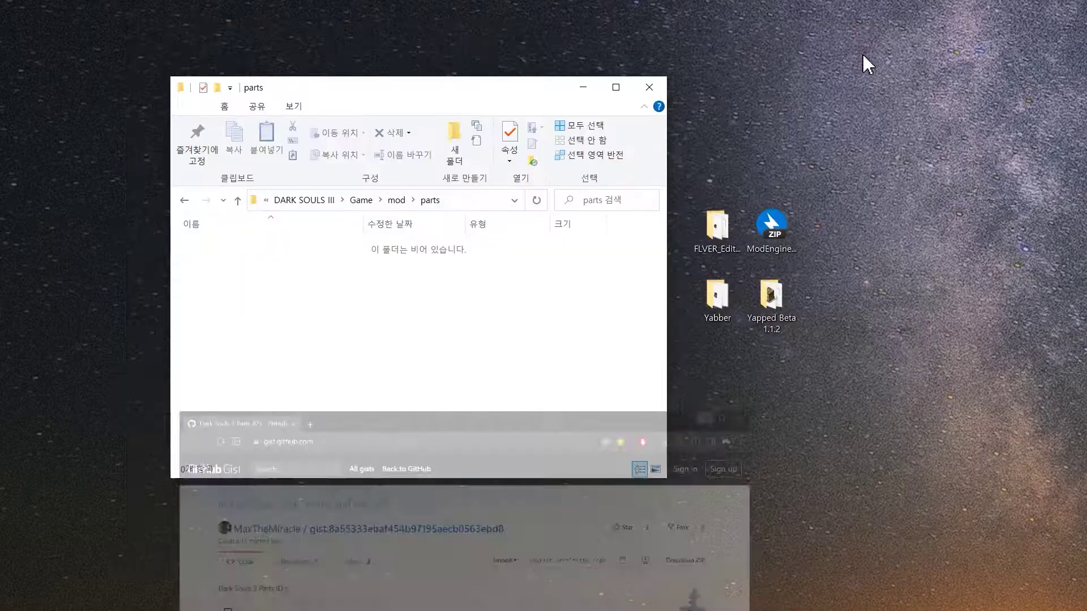
Step: Delete all meshes of the BD_M_1950 body model in FLVER Editor
{"action": "left_click_drag", "start_coordinate": [717, 347], "coordinate": [437, 347]}
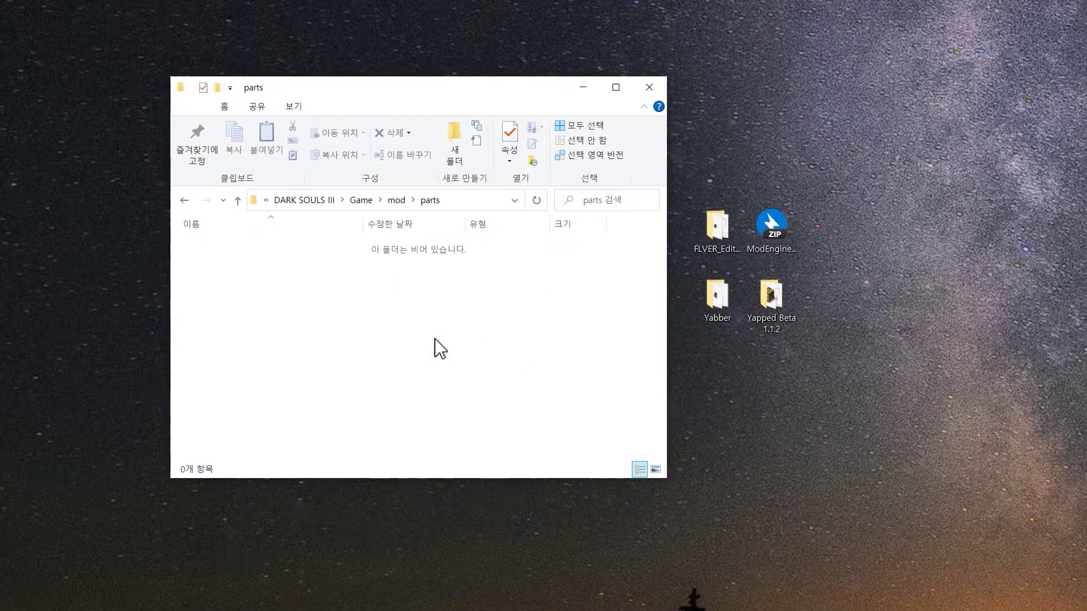
{"action": "key", "text": "alt+Tab"}
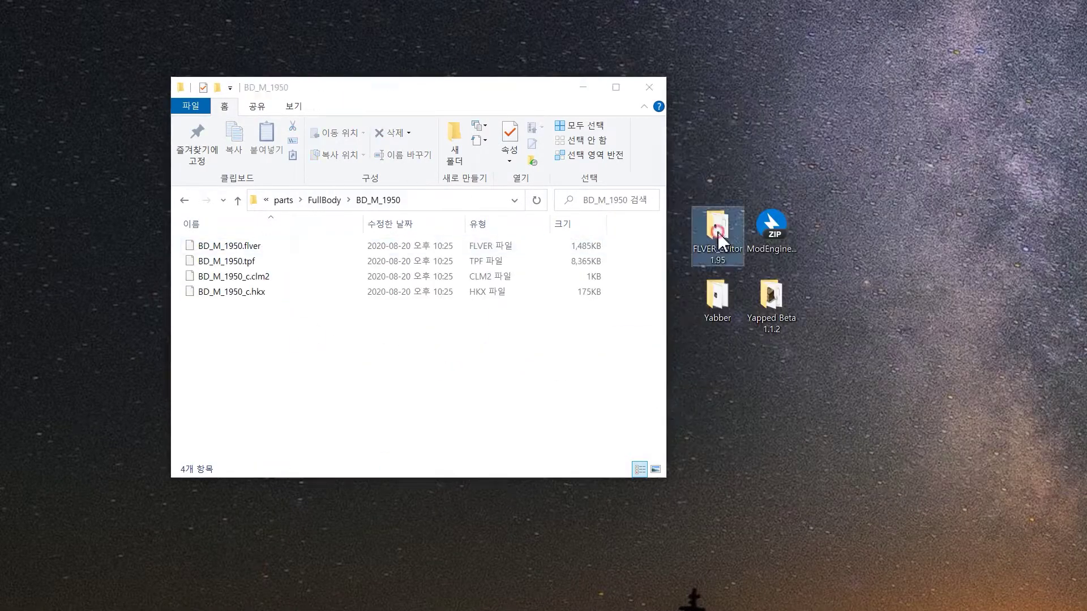
{"action": "double_click", "coordinate": [723, 243]}
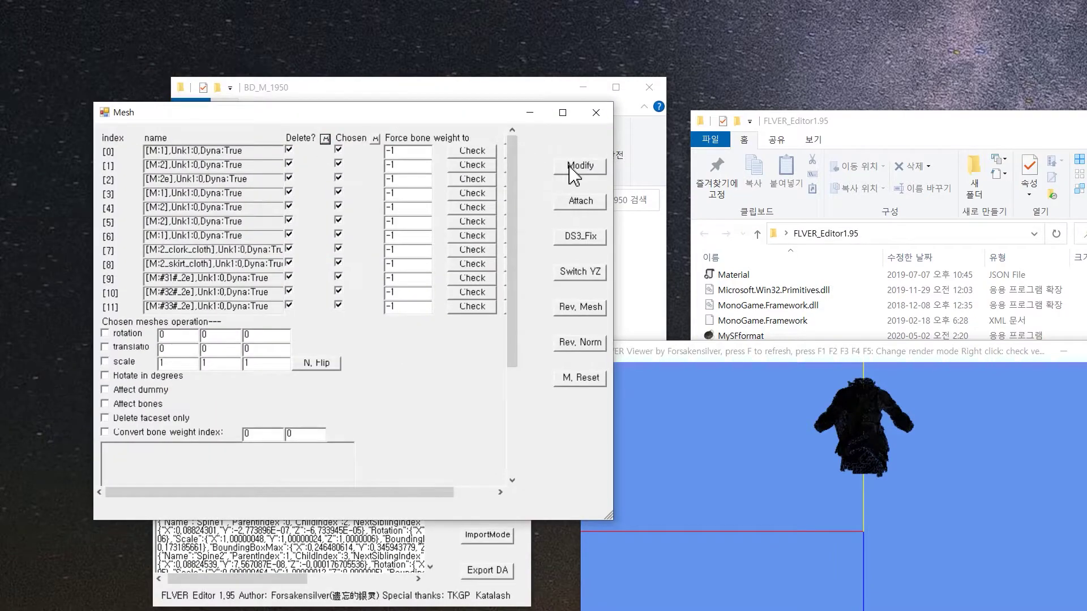
{"action": "left_click", "coordinate": [575, 167]}
{"action": "left_click", "coordinate": [890, 573]}
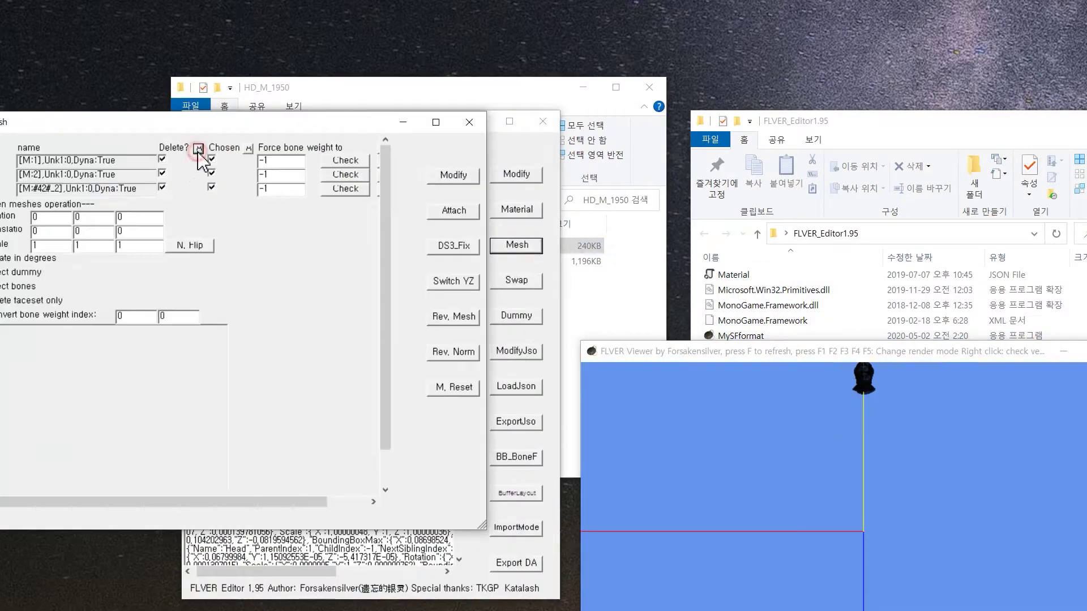
Step: Mark all meshes of the HD_M_1950 helm model for deletion and apply the modification
{"action": "left_click", "coordinate": [198, 148]}
{"action": "left_click", "coordinate": [450, 177]}
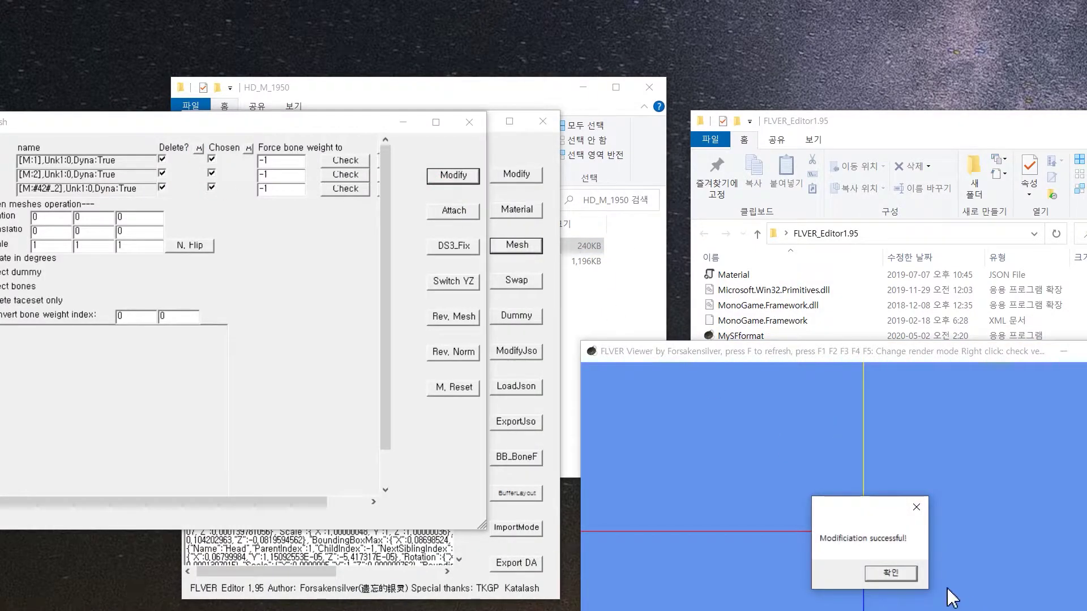
{"action": "left_click", "coordinate": [894, 573]}
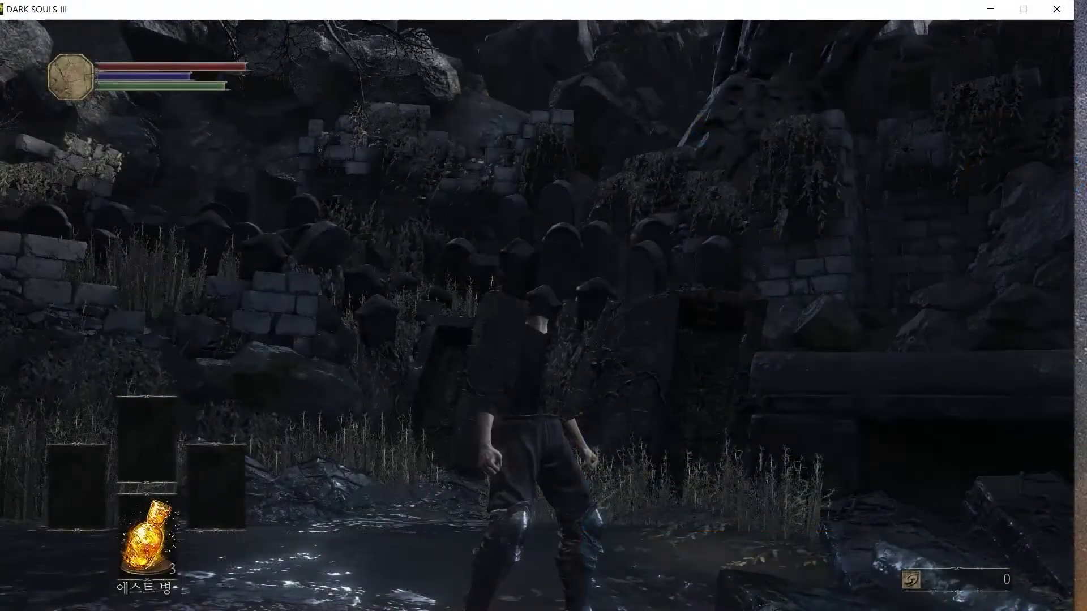
Step: Leave the game and launch Yapped from the Yapped Beta 1.1.2 folder on the desktop
{"action": "key", "text": "Escape"}
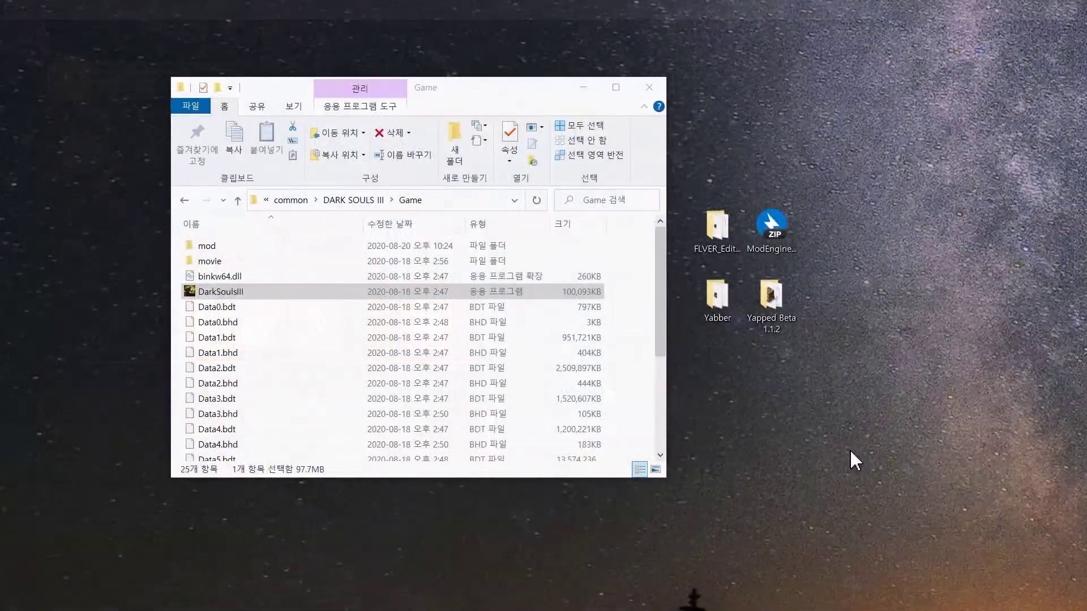
{"action": "double_click", "coordinate": [771, 295]}
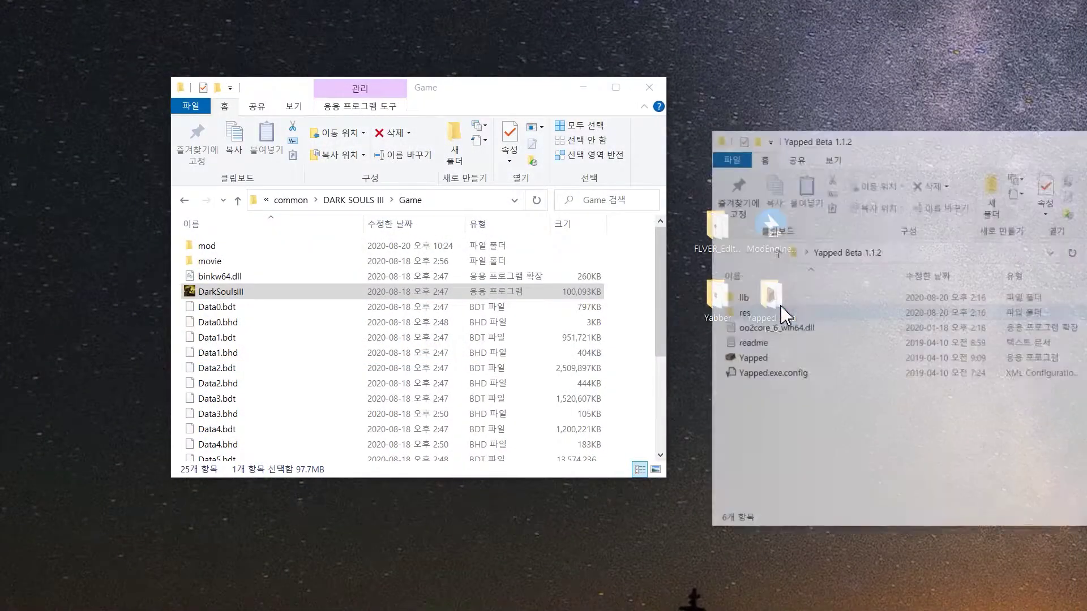
{"action": "left_click", "coordinate": [793, 329]}
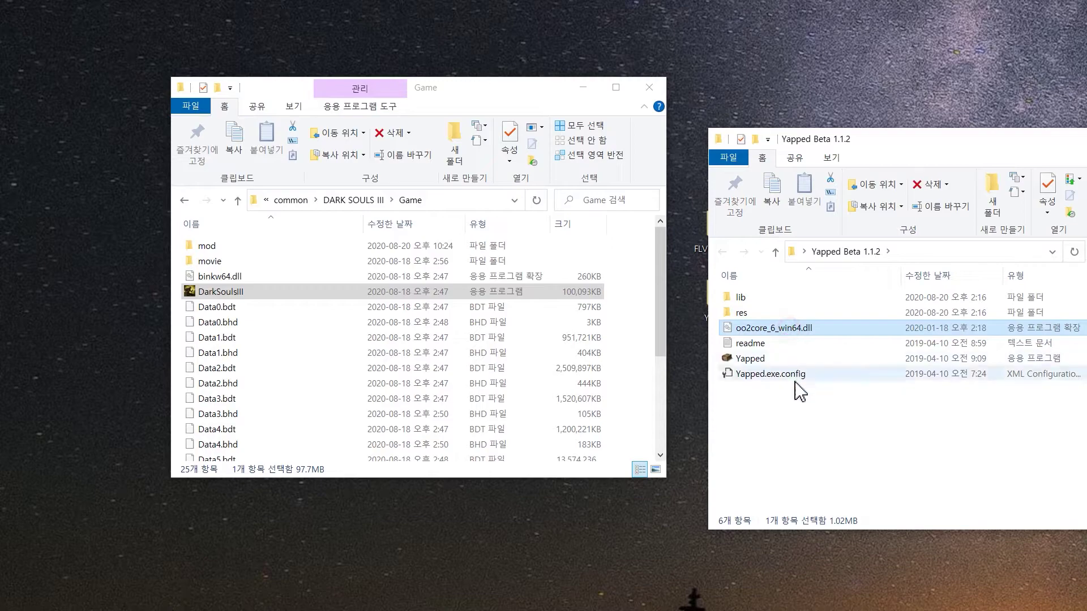
{"action": "left_click", "coordinate": [776, 360]}
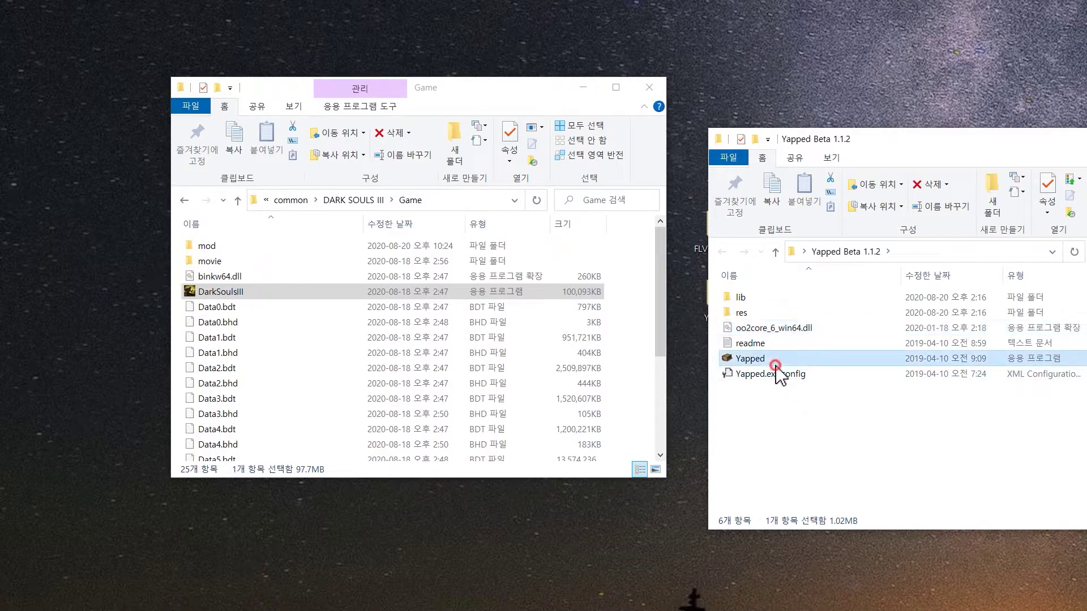
{"action": "double_click", "coordinate": [771, 359]}
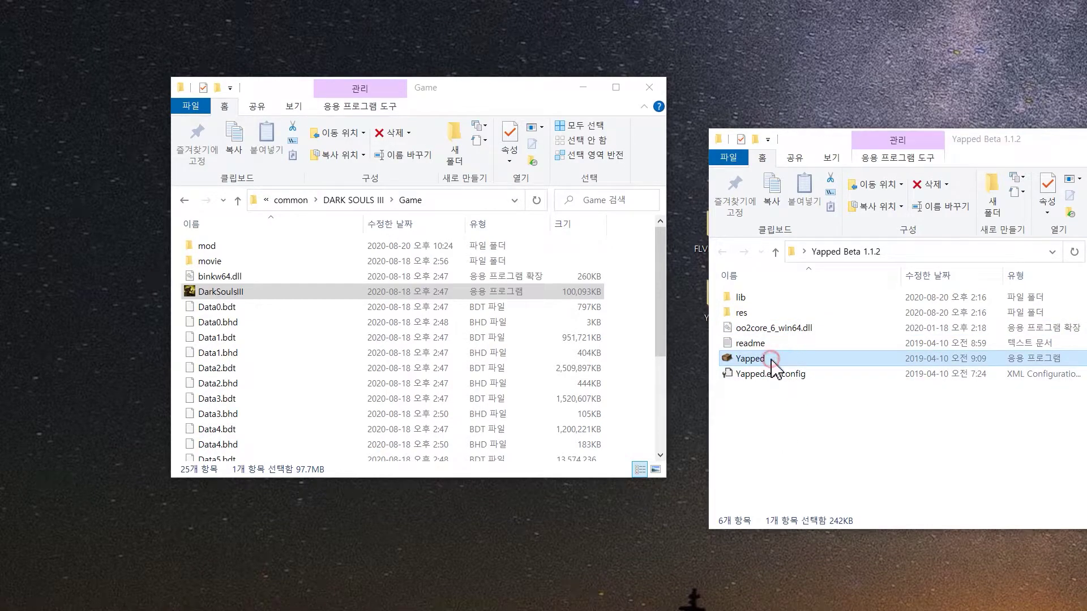
{"action": "left_click", "coordinate": [971, 598]}
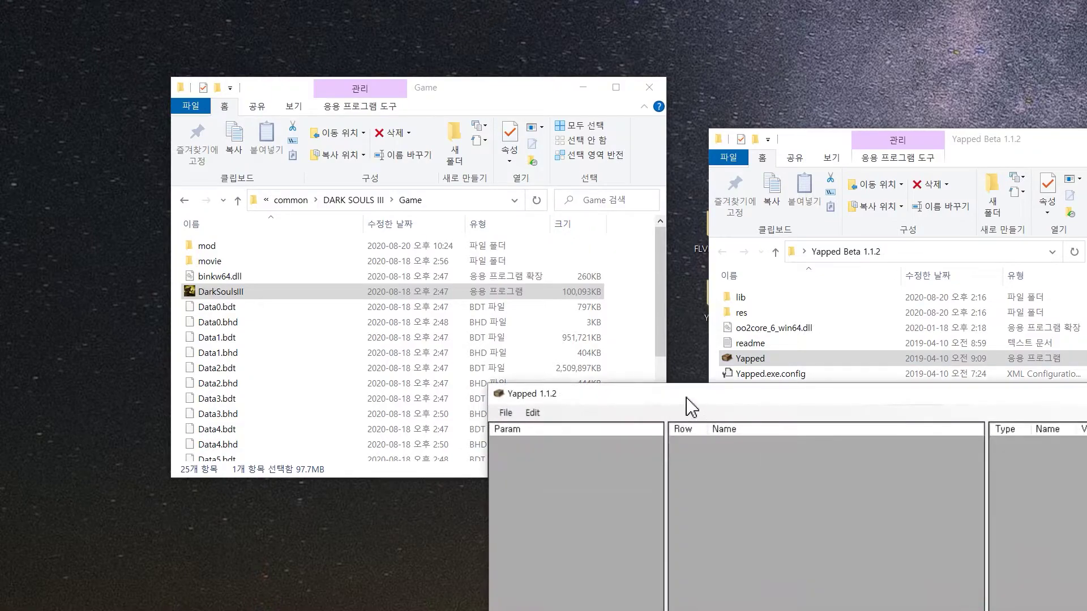
Step: Open Data0.bdt from D:\Steam\steamapps\common\DARK SOULS III\Game in Yapped
{"action": "left_click_drag", "start_coordinate": [691, 406], "coordinate": [735, 182]}
{"action": "left_click", "coordinate": [552, 187]}
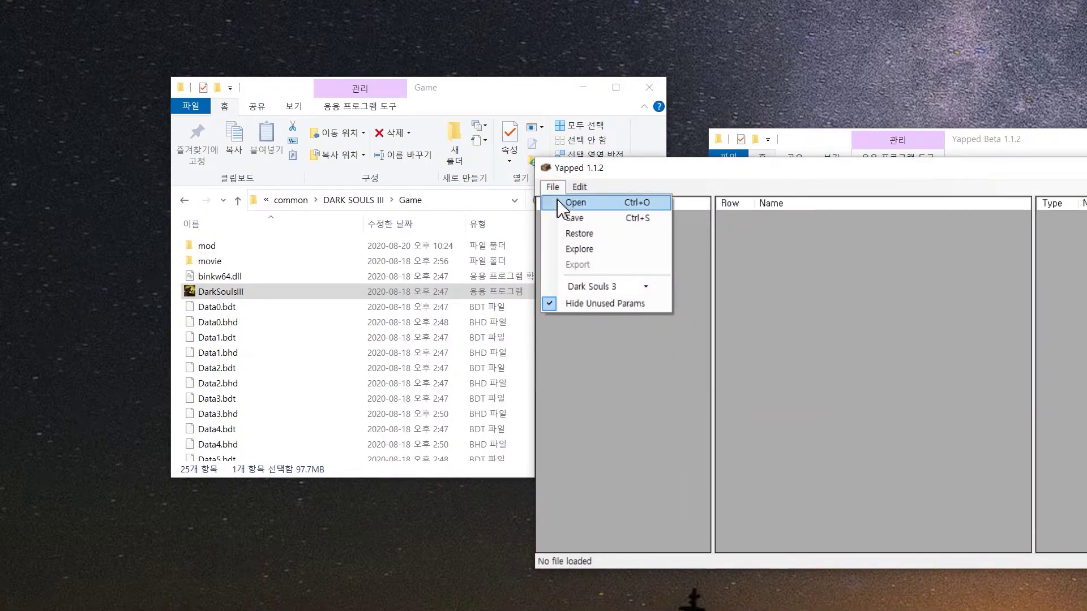
{"action": "left_click", "coordinate": [572, 203]}
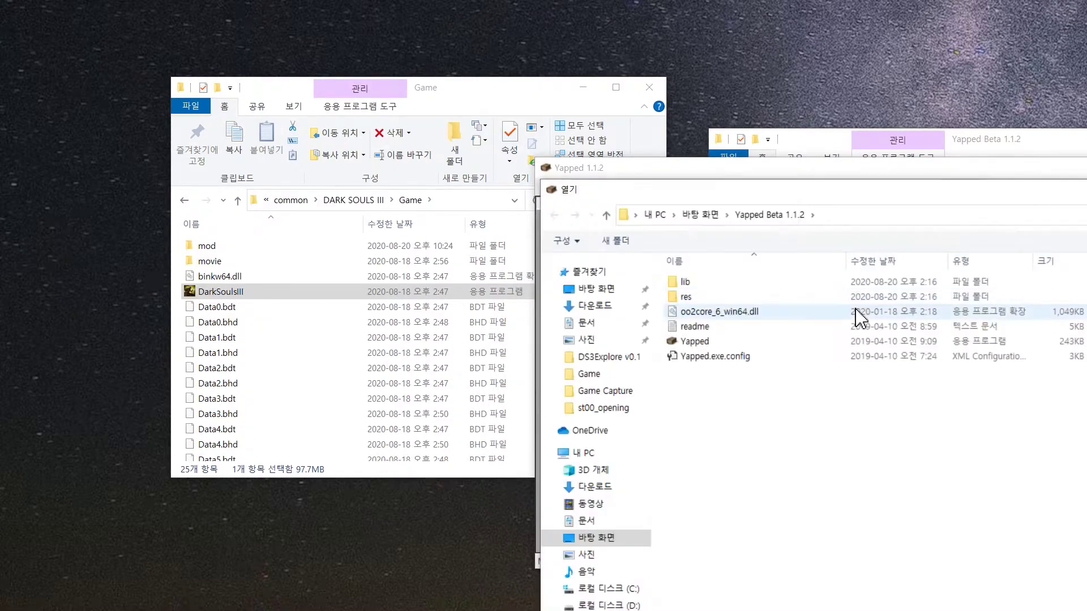
{"action": "left_click", "coordinate": [651, 603]}
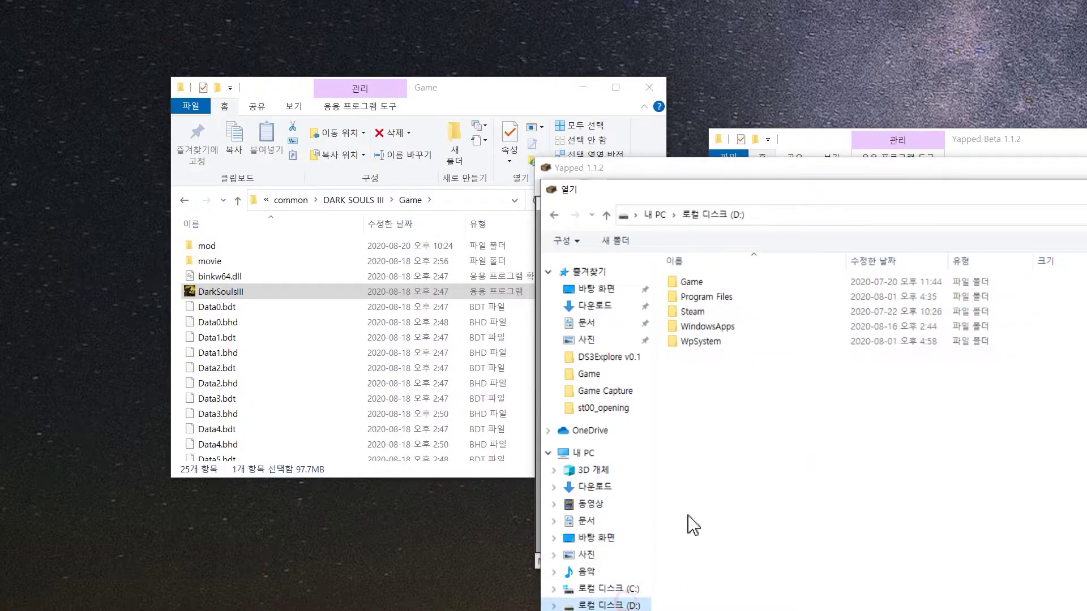
{"action": "double_click", "coordinate": [721, 311]}
{"action": "double_click", "coordinate": [719, 283]}
{"action": "double_click", "coordinate": [719, 283]}
{"action": "double_click", "coordinate": [719, 283]}
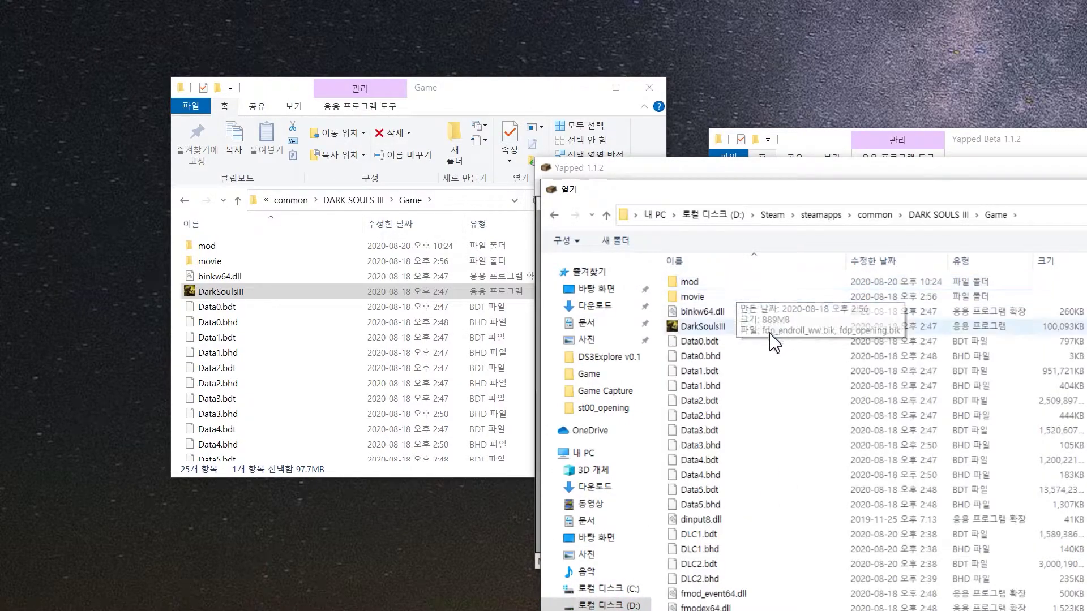
{"action": "left_click", "coordinate": [767, 343]}
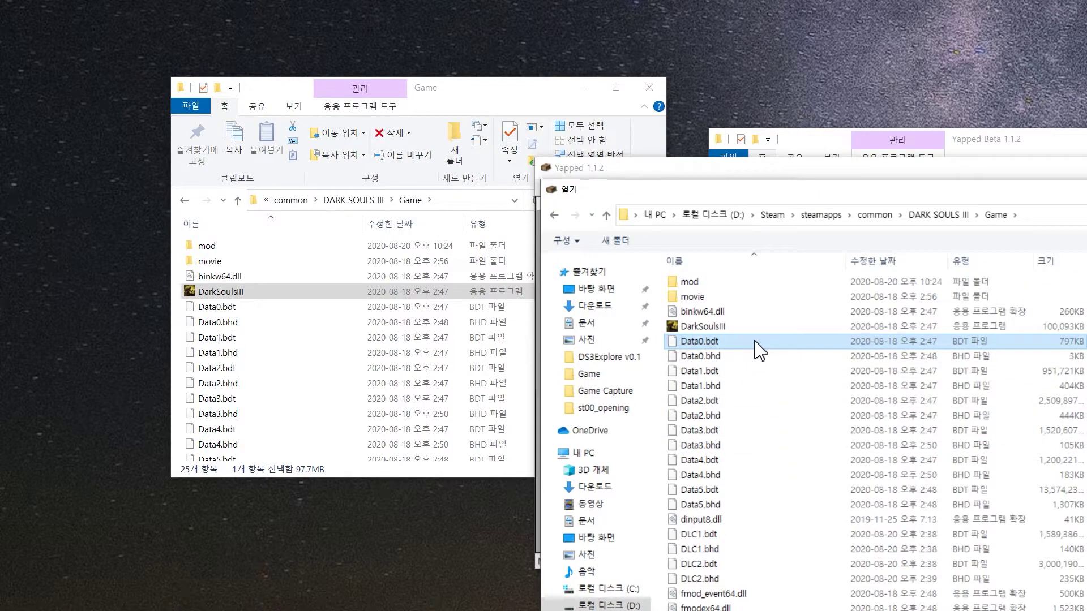
{"action": "double_click", "coordinate": [756, 341]}
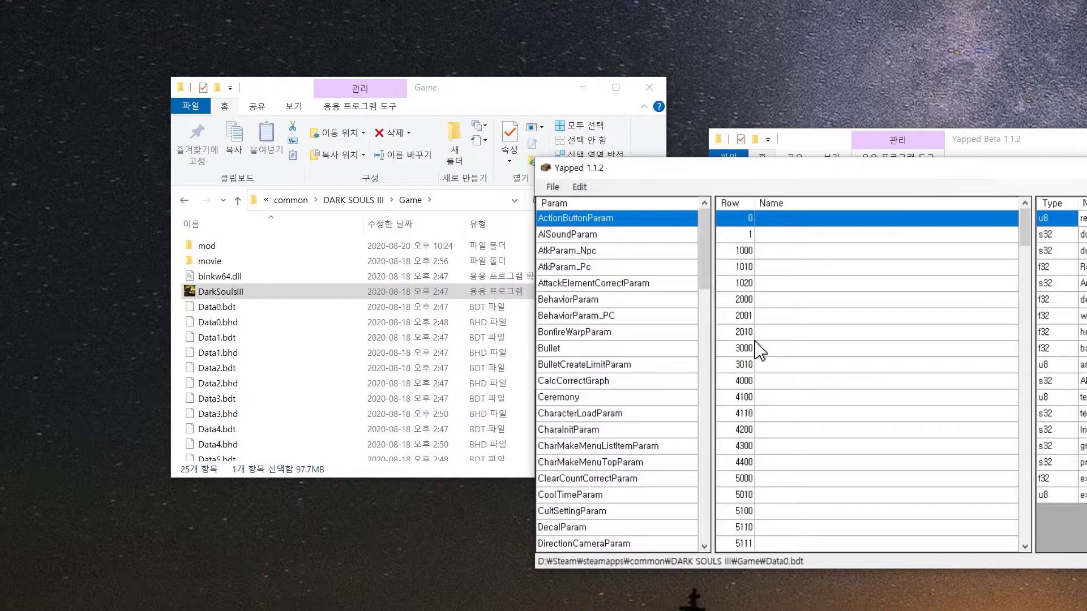
Step: Start exporting the Dark Souls 3 params and create a folder named param inside Game\mod for the export
{"action": "left_click", "coordinate": [553, 187]}
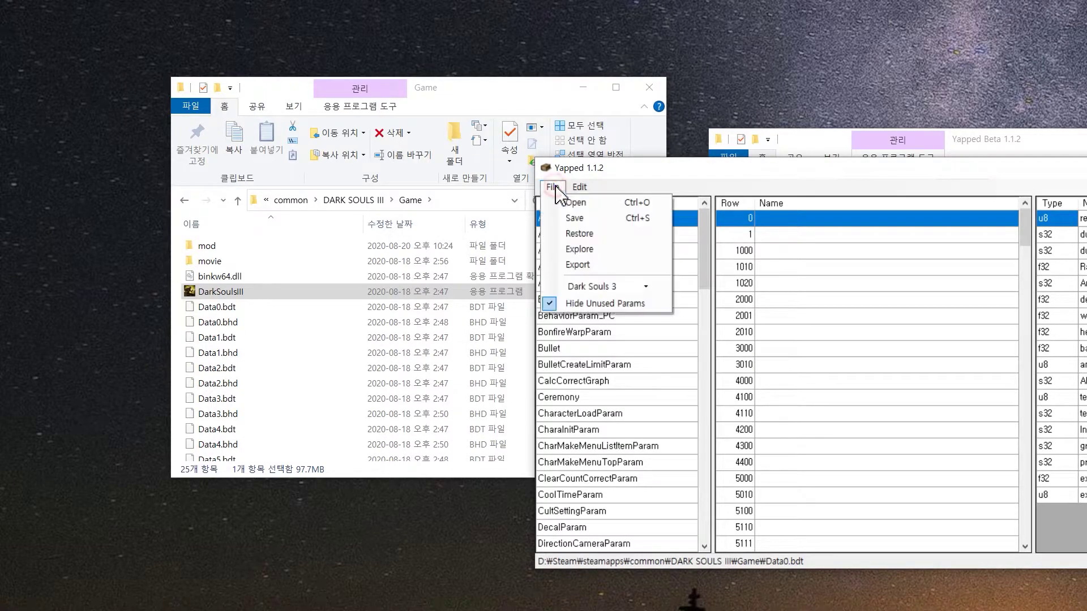
{"action": "left_click", "coordinate": [646, 287]}
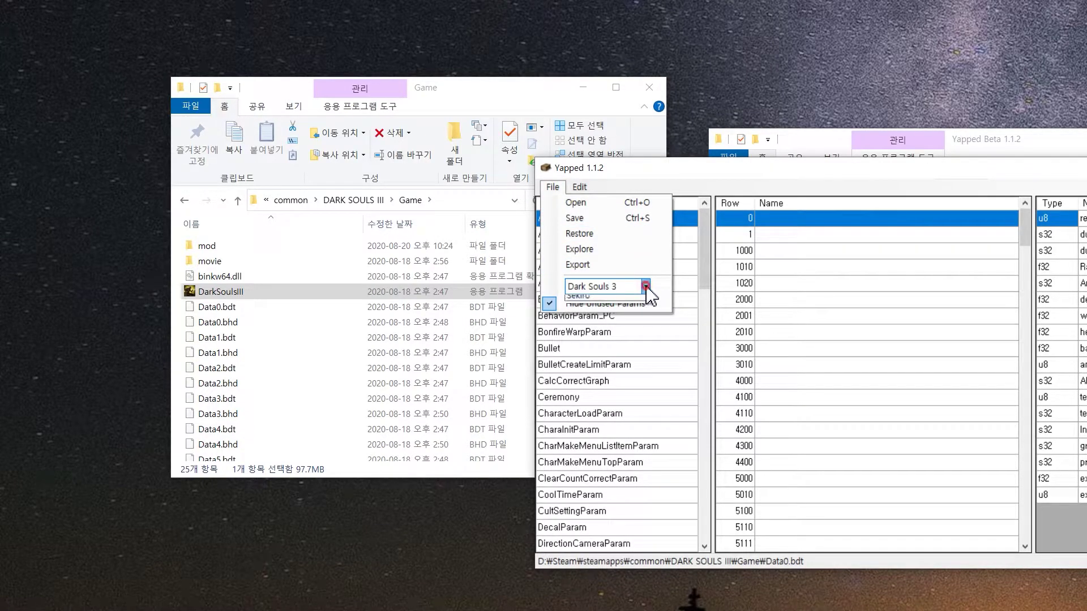
{"action": "left_click", "coordinate": [647, 287]}
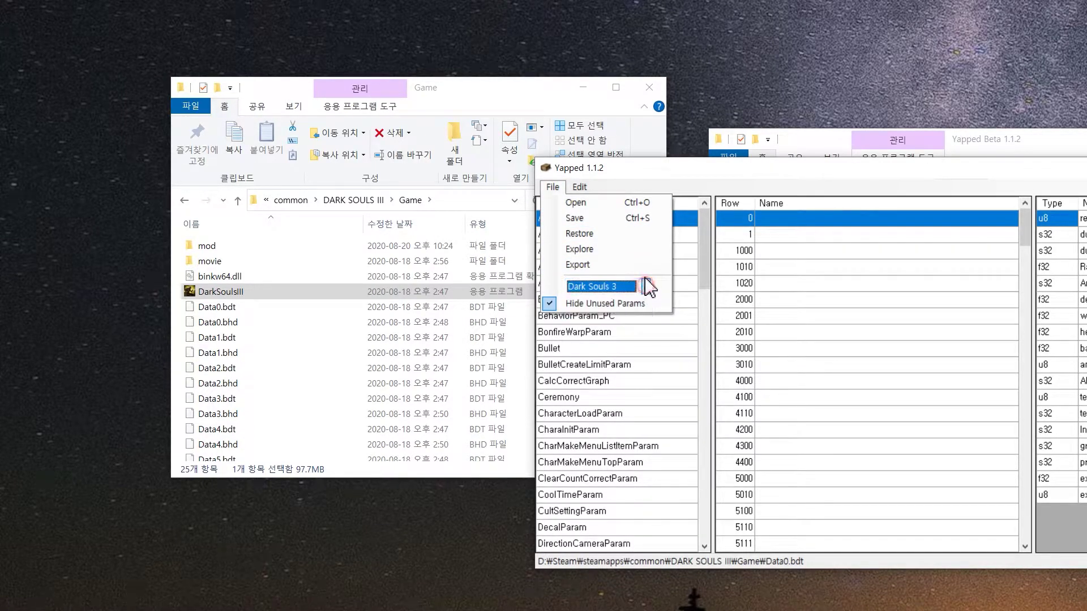
{"action": "left_click", "coordinate": [589, 273]}
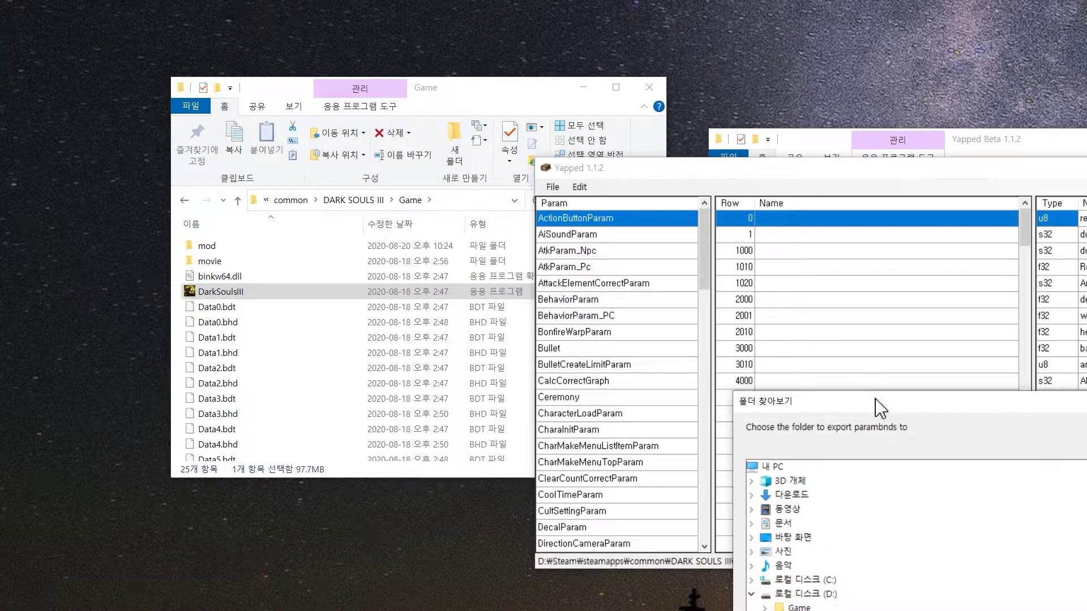
{"action": "left_click_drag", "start_coordinate": [879, 407], "coordinate": [800, 107]}
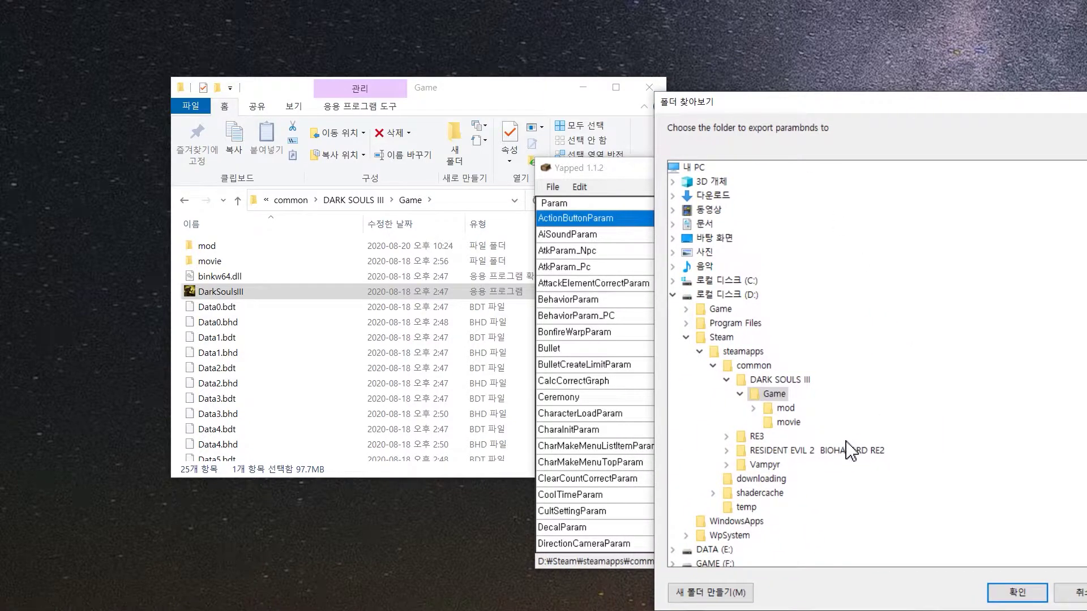
{"action": "left_click", "coordinate": [753, 408]}
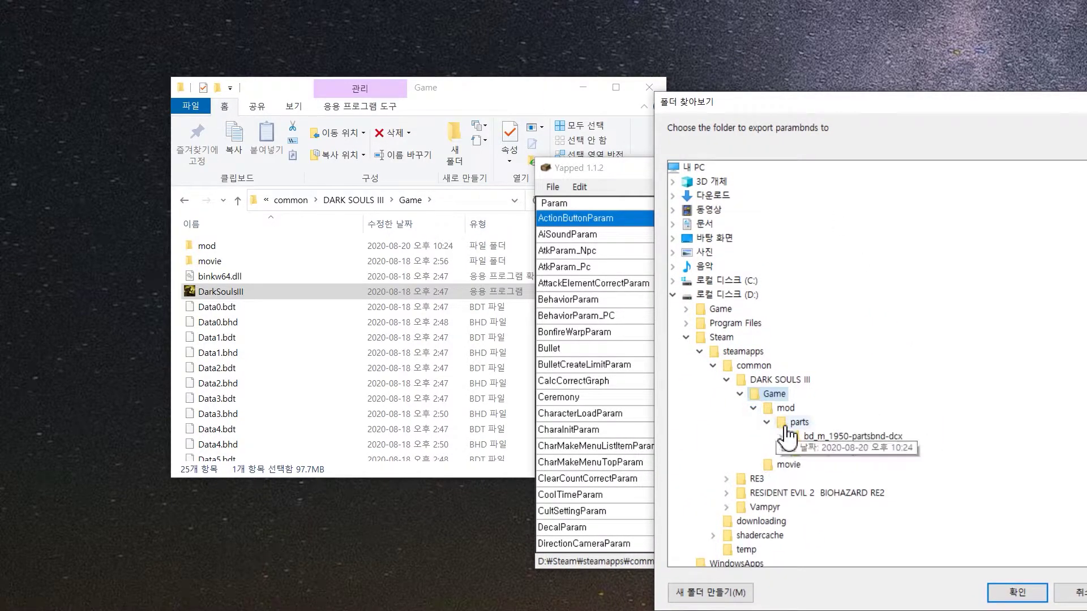
{"action": "left_click", "coordinate": [786, 408]}
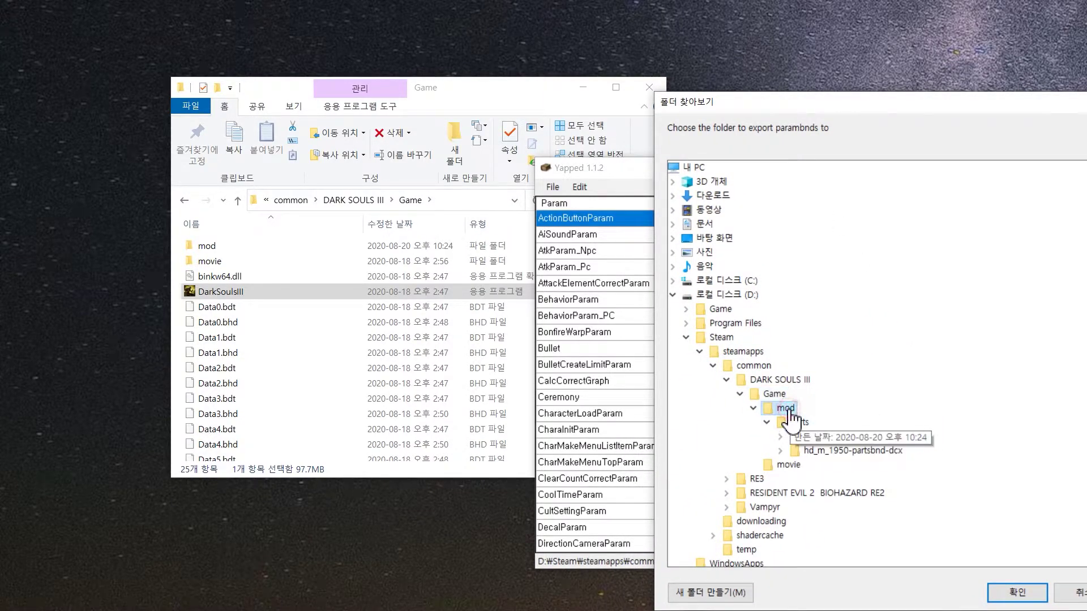
{"action": "left_click", "coordinate": [737, 594]}
{"action": "type", "text": "param"}
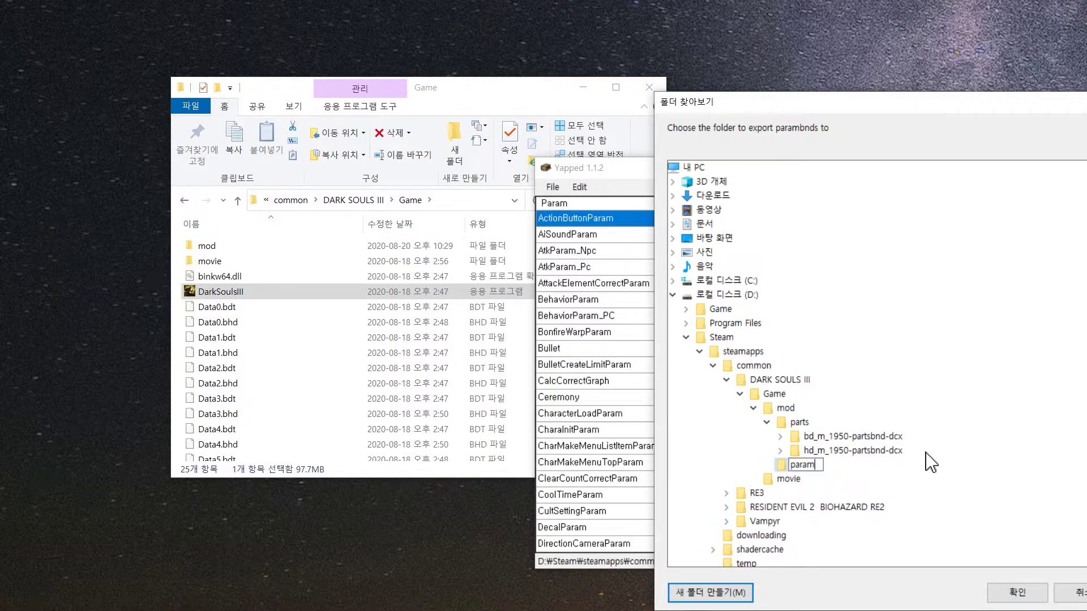
{"action": "key", "text": "Return"}
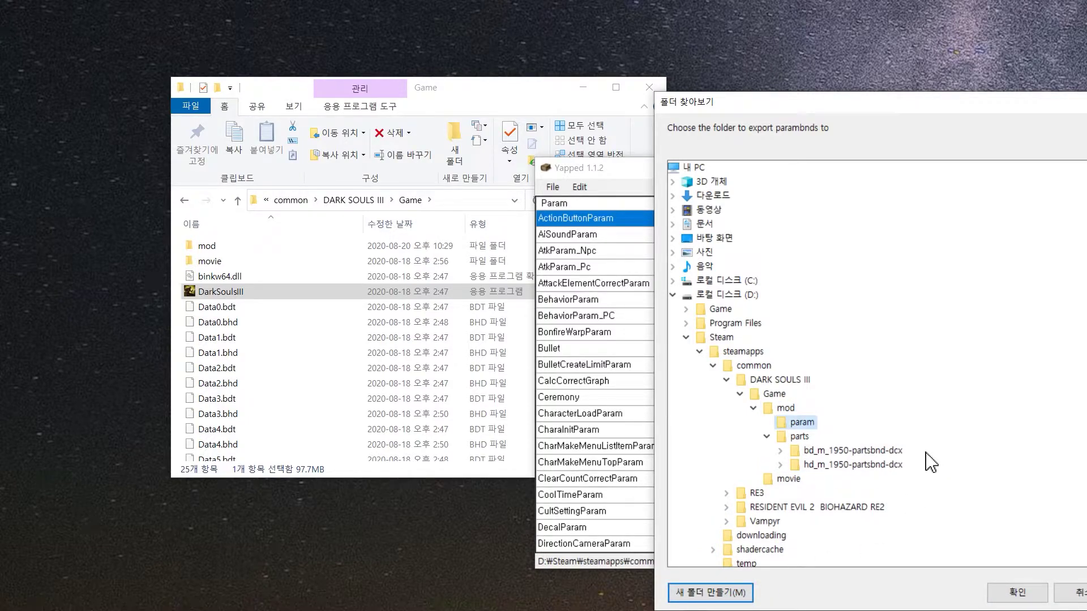
Step: Create a gameparam folder inside mod\param and export the parambnds into it
{"action": "left_click", "coordinate": [737, 593]}
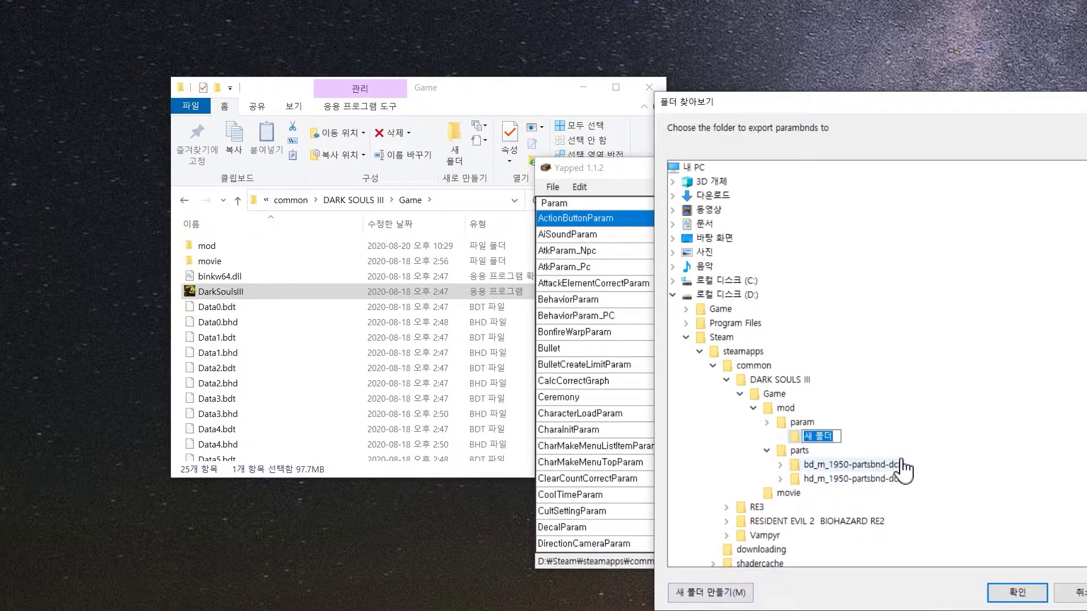
{"action": "type", "text": "gameparam"}
{"action": "key", "text": "Return"}
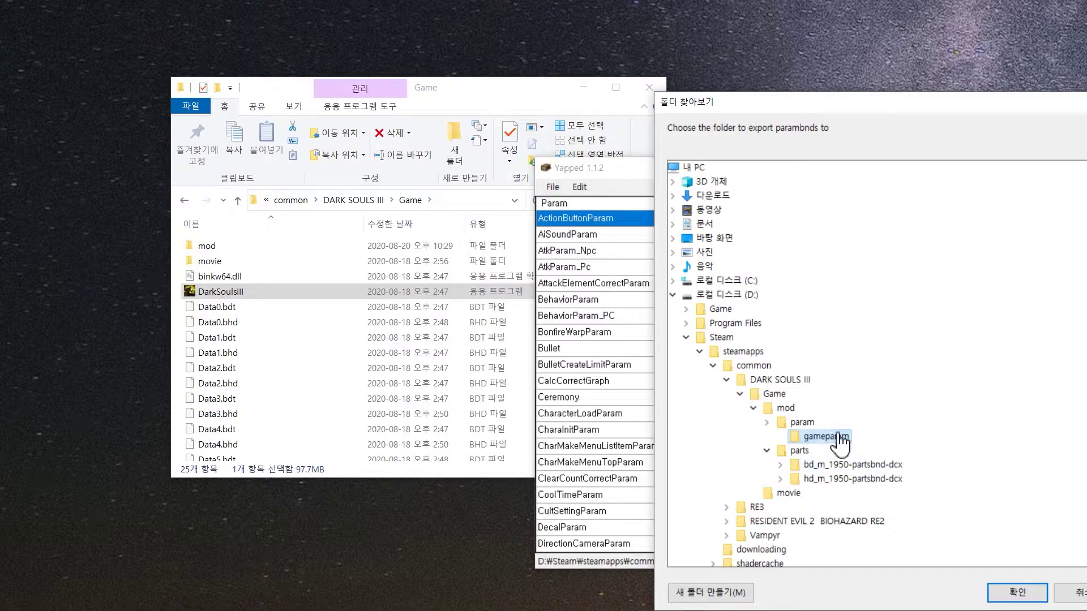
{"action": "left_click", "coordinate": [1020, 593]}
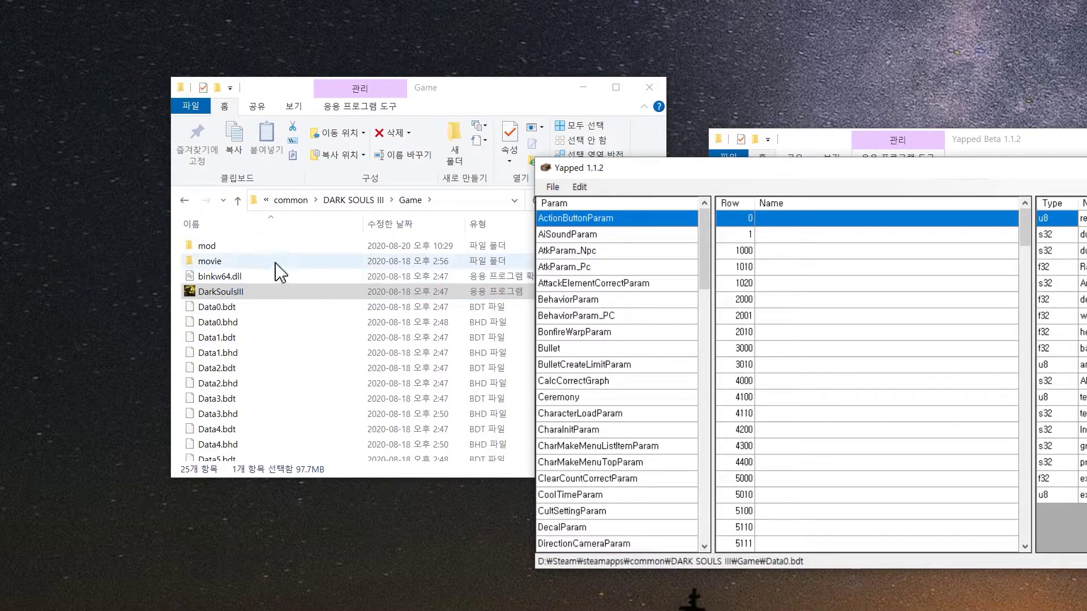
Step: Open the mod\param\gameparam folder in File Explorer and delete stayparam.parambnd.dcx
{"action": "double_click", "coordinate": [257, 252]}
{"action": "double_click", "coordinate": [257, 252]}
{"action": "left_click", "coordinate": [257, 252]}
{"action": "double_click", "coordinate": [257, 249]}
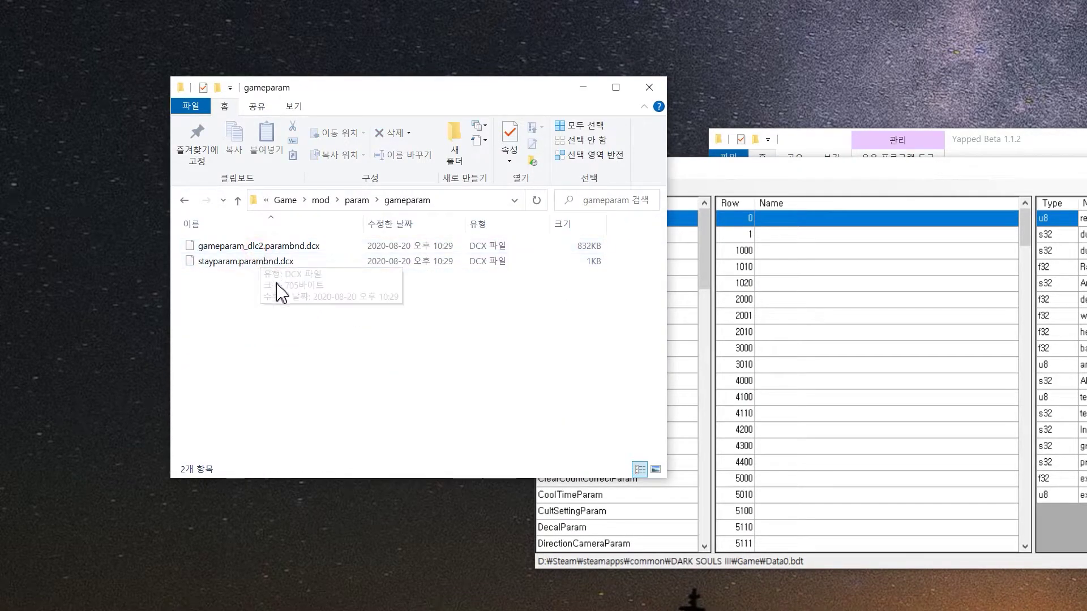
{"action": "left_click", "coordinate": [323, 247]}
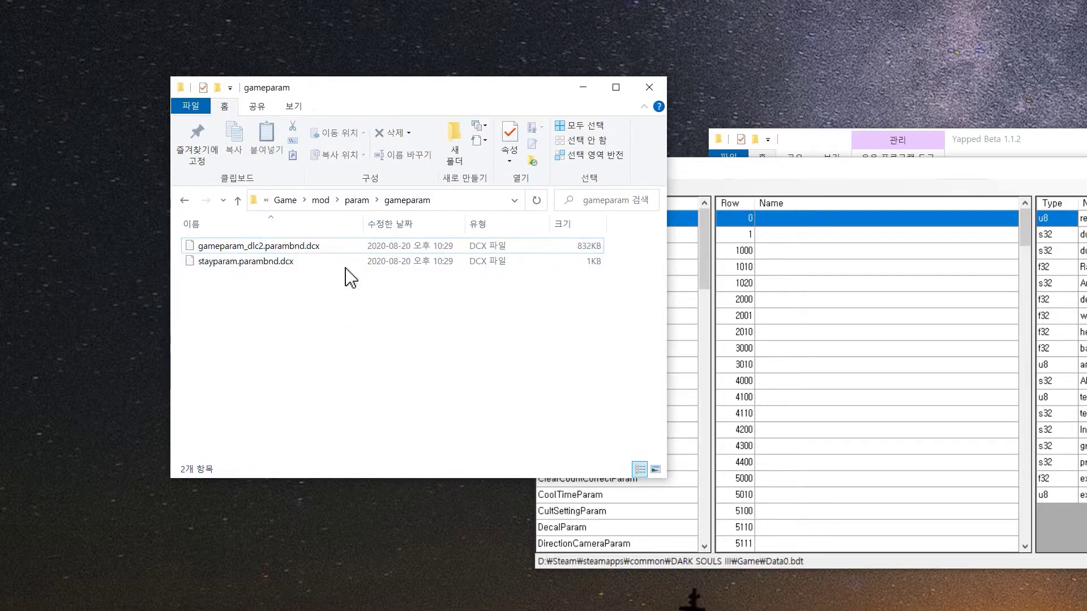
{"action": "left_click", "coordinate": [346, 264]}
{"action": "right_click", "coordinate": [347, 265]}
{"action": "left_click", "coordinate": [434, 436]}
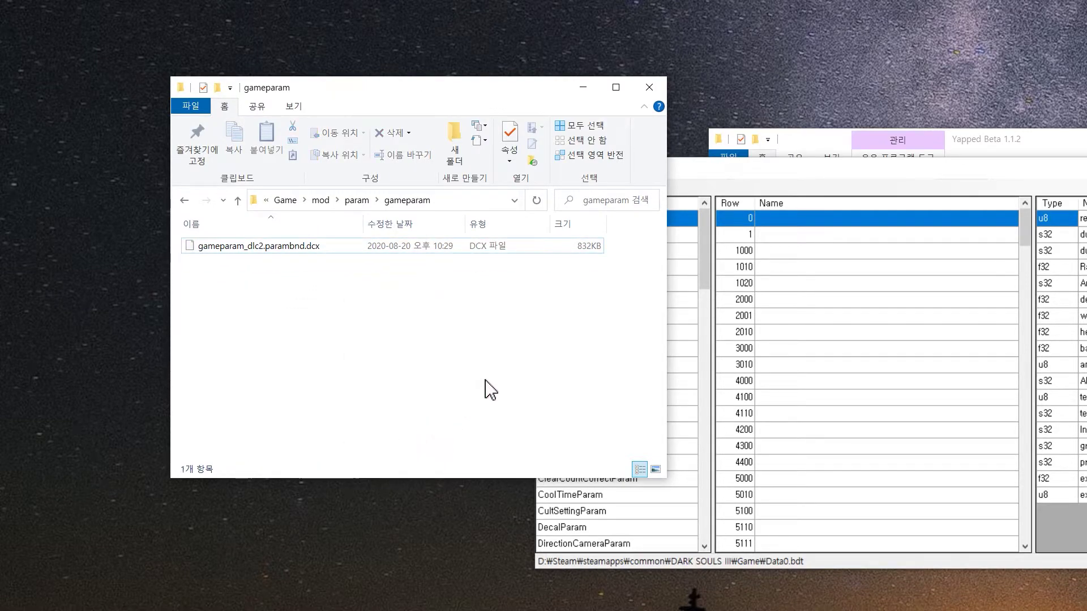
Step: Return to Yapped and open gameparam_dlc2.parambnd.dcx from Game\mod\param\gameparam
{"action": "left_click", "coordinate": [764, 173]}
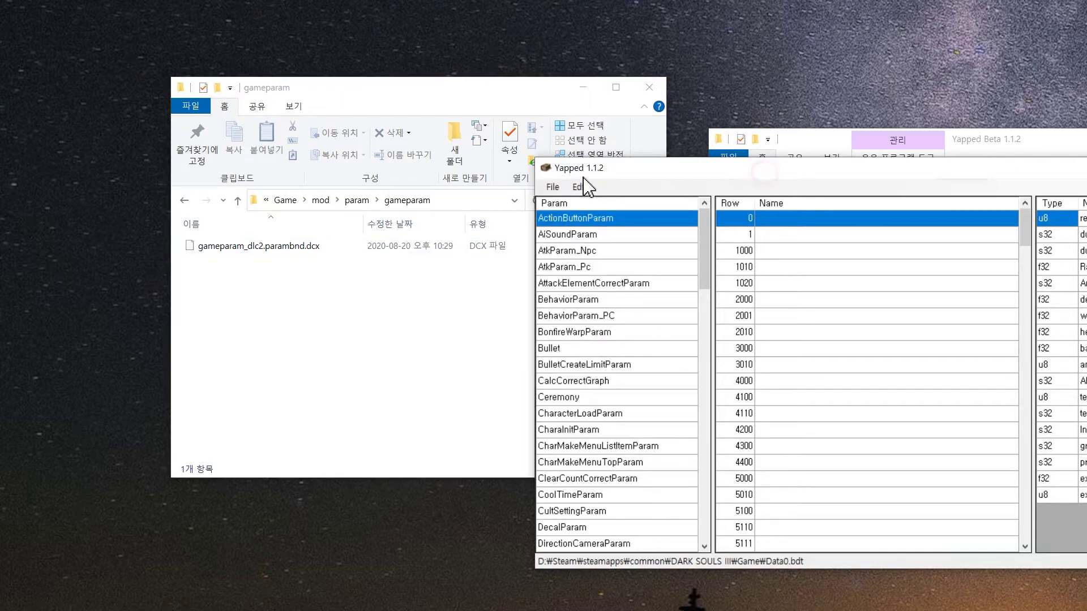
{"action": "left_click", "coordinate": [553, 186]}
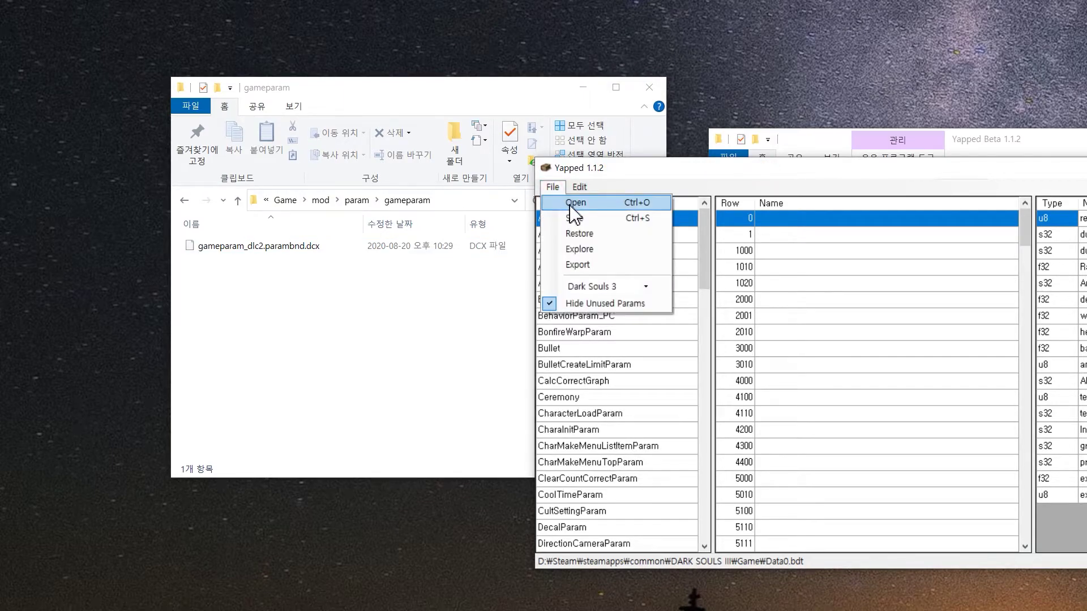
{"action": "left_click", "coordinate": [572, 204]}
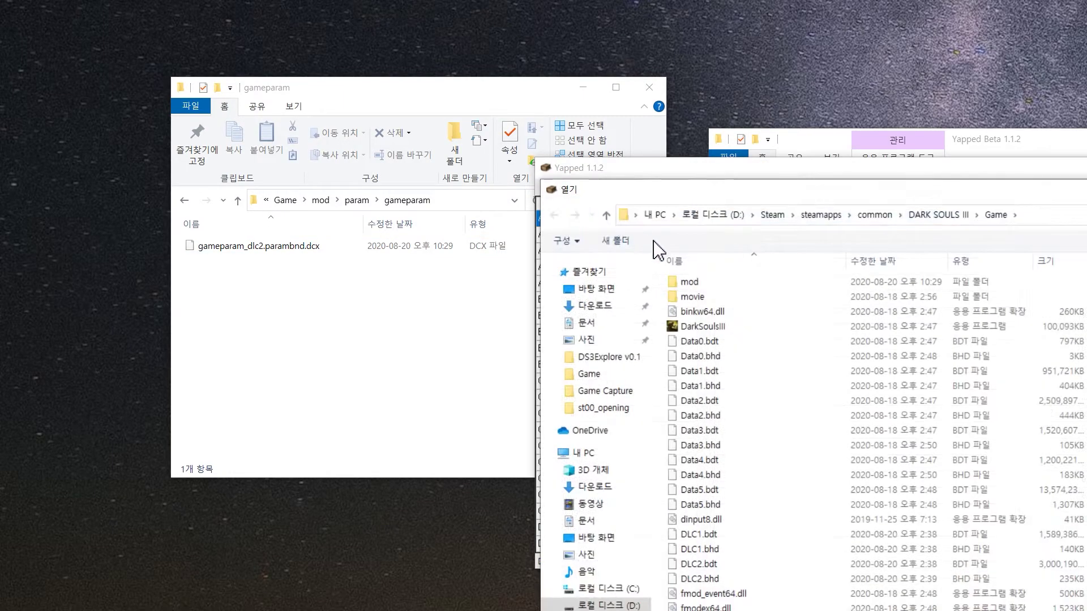
{"action": "double_click", "coordinate": [693, 281]}
{"action": "double_click", "coordinate": [701, 283]}
{"action": "left_click", "coordinate": [701, 284]}
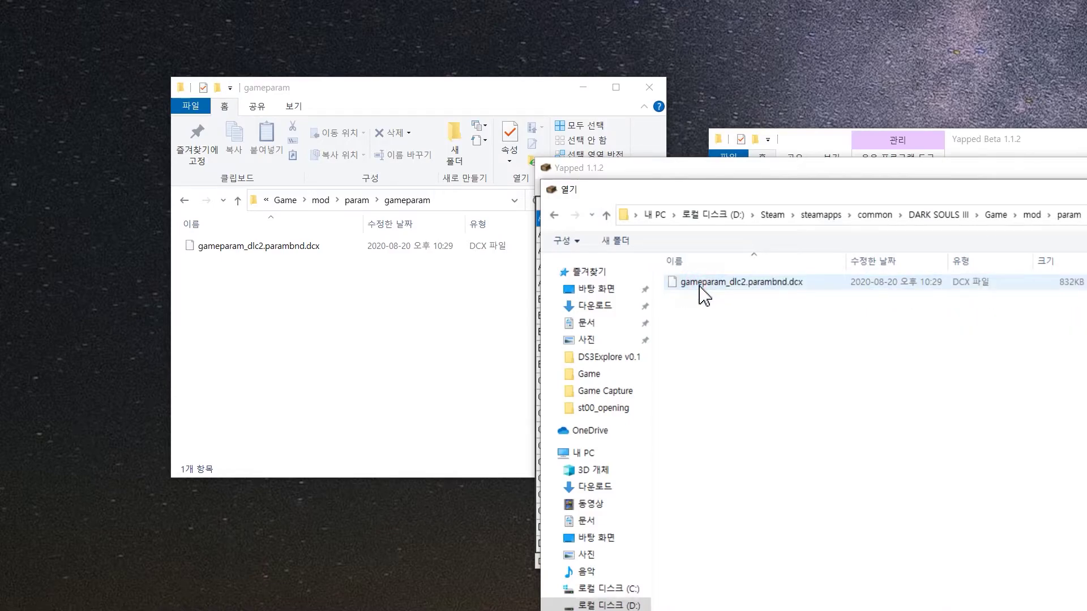
{"action": "double_click", "coordinate": [699, 284]}
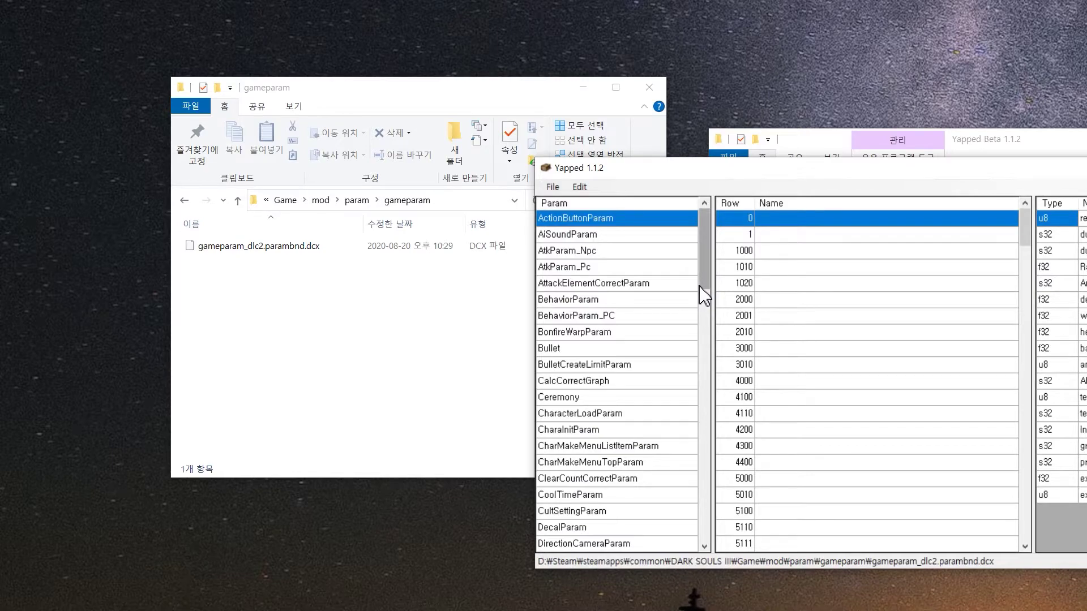
Step: Import the row names into the loaded params
{"action": "left_click", "coordinate": [585, 190]}
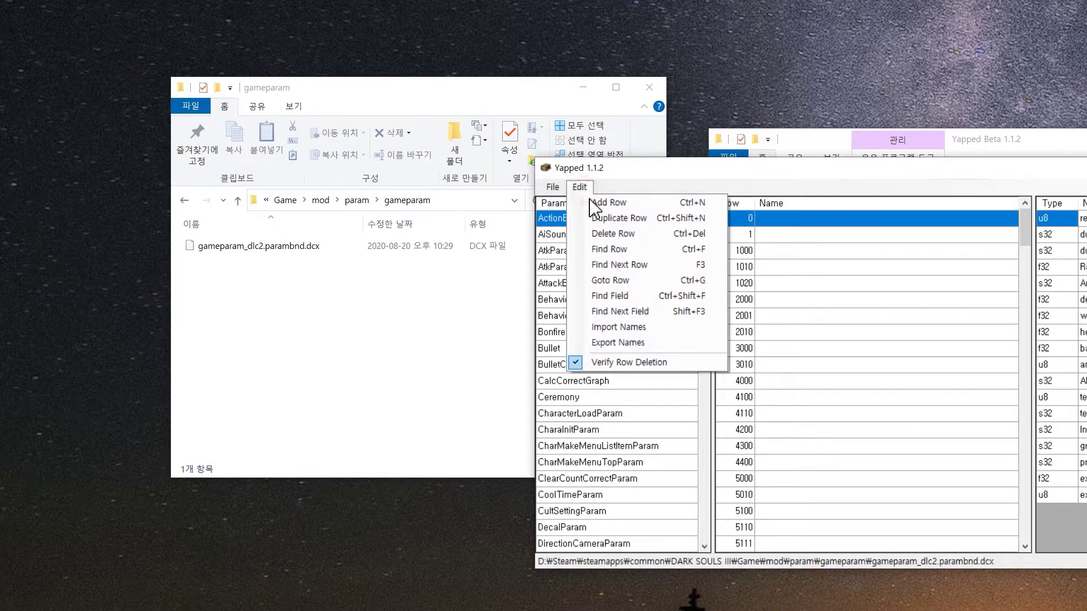
{"action": "left_click", "coordinate": [662, 337]}
{"action": "left_click", "coordinate": [907, 585]}
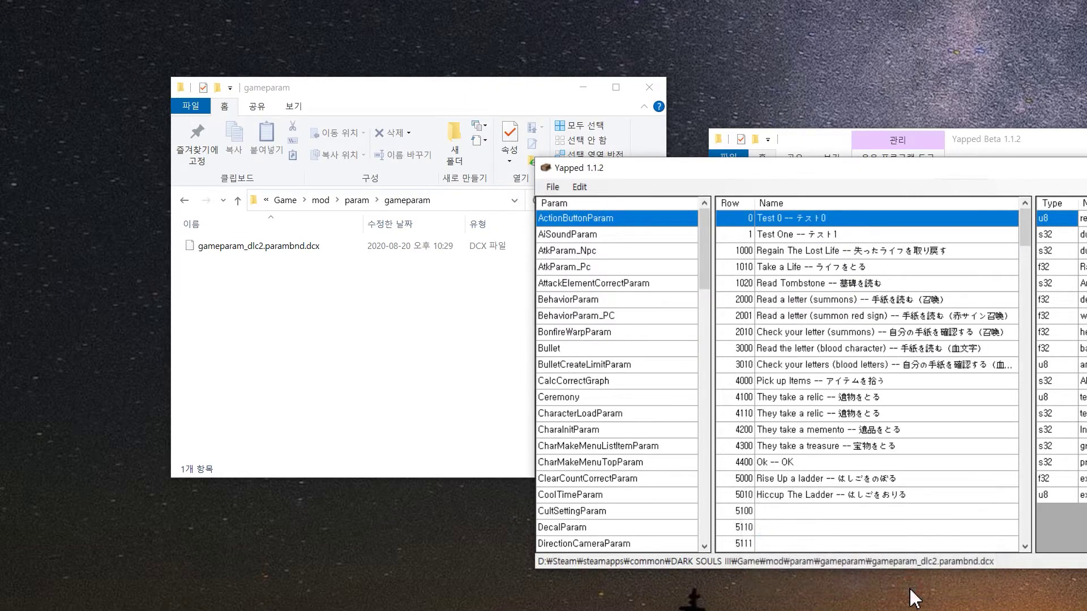
Step: Display the rows of the EquipParamProtector param
{"action": "scroll", "coordinate": [667, 480], "scroll_direction": "down", "scroll_amount": 1}
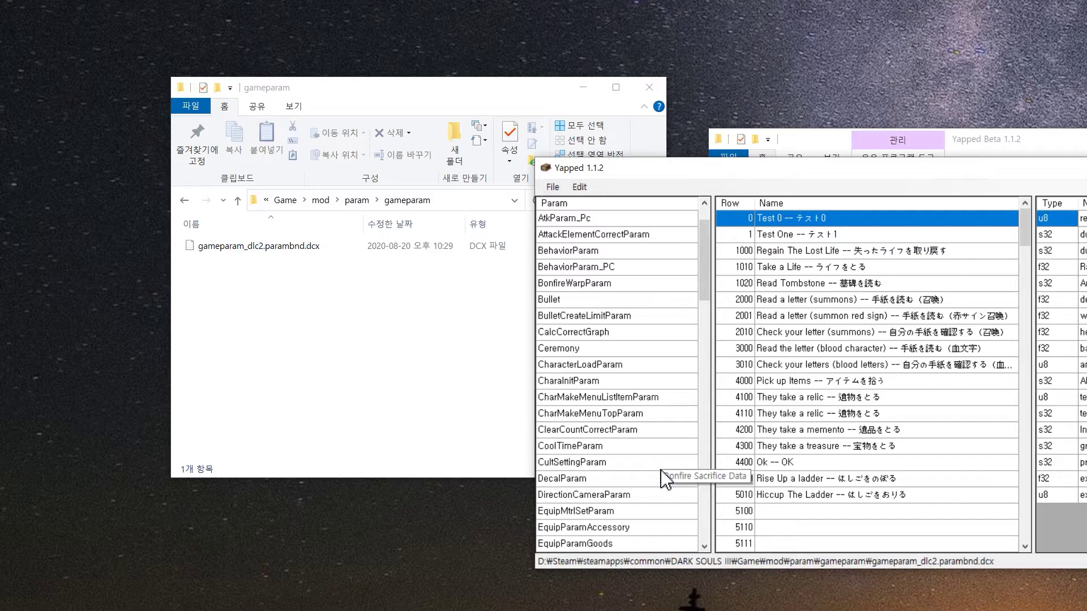
{"action": "scroll", "coordinate": [667, 480], "scroll_direction": "up", "scroll_amount": 1}
{"action": "scroll", "coordinate": [665, 480], "scroll_direction": "down", "scroll_amount": 4}
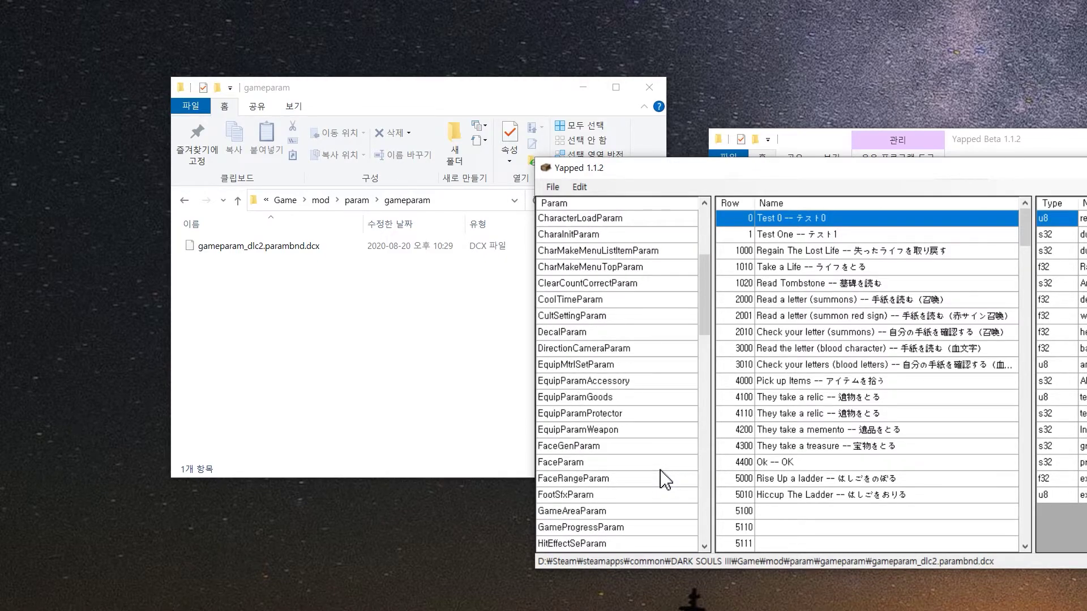
{"action": "left_click", "coordinate": [642, 417]}
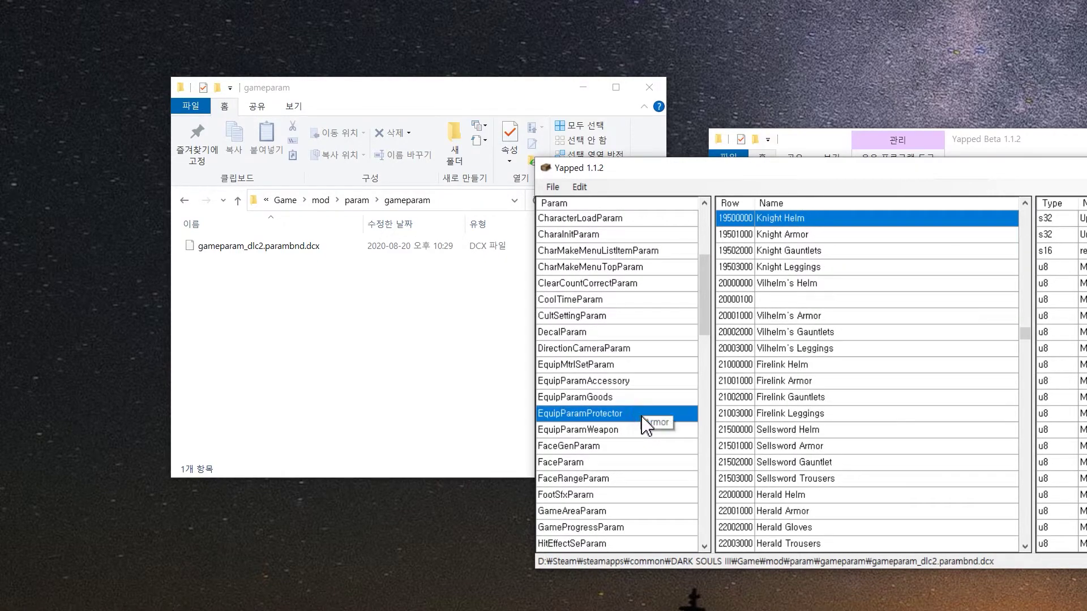
Step: Search the EquipParamProtector rows by name, stepping through the Knight entries, and select the Knight Helm row 19500000
{"action": "left_click", "coordinate": [841, 385]}
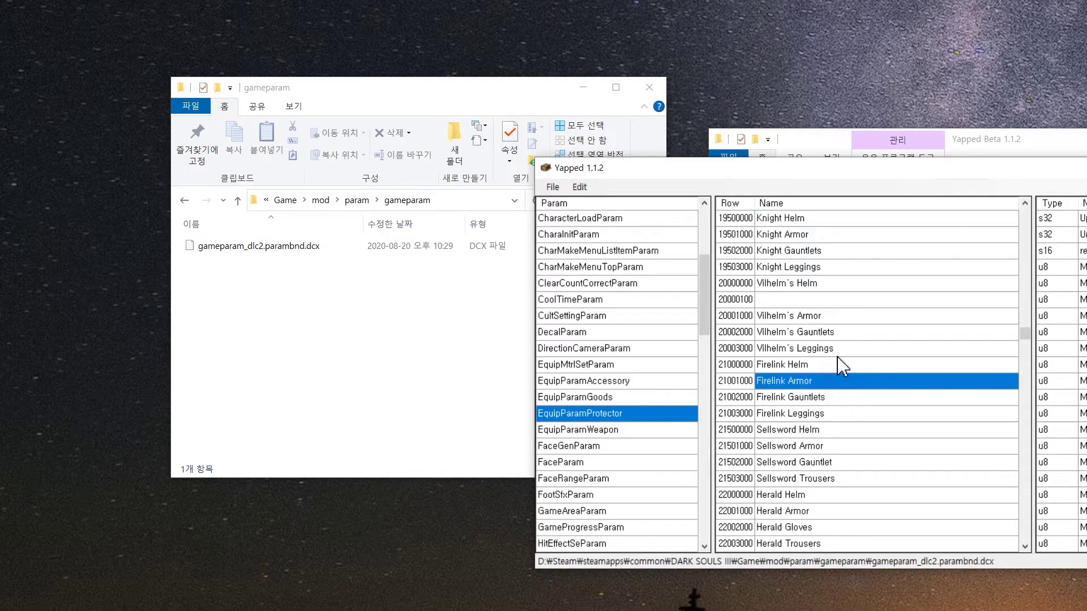
{"action": "key", "text": "ctrl+f"}
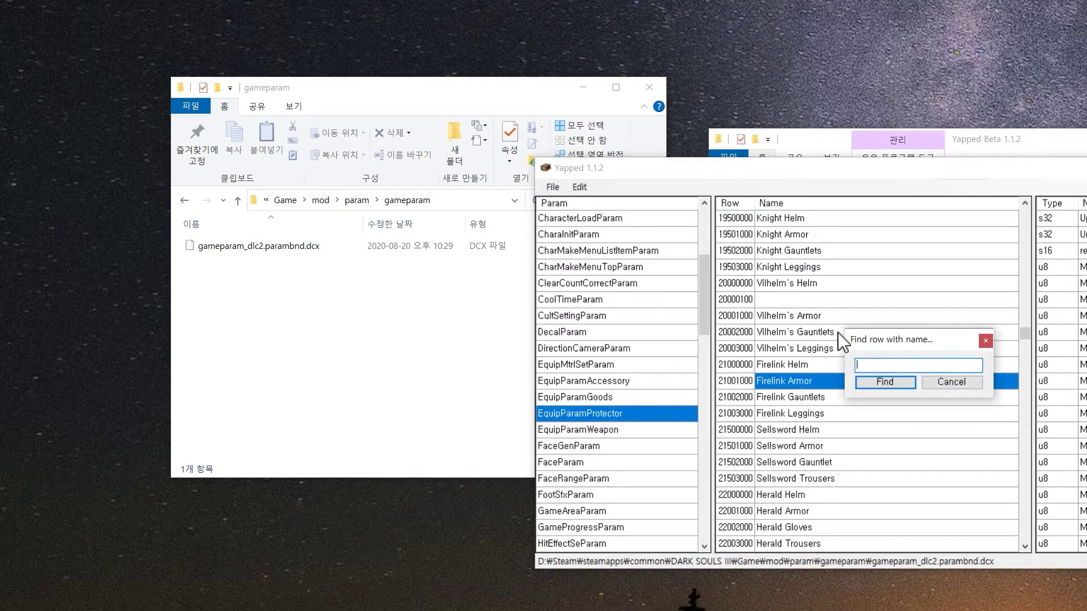
{"action": "key", "text": "Return"}
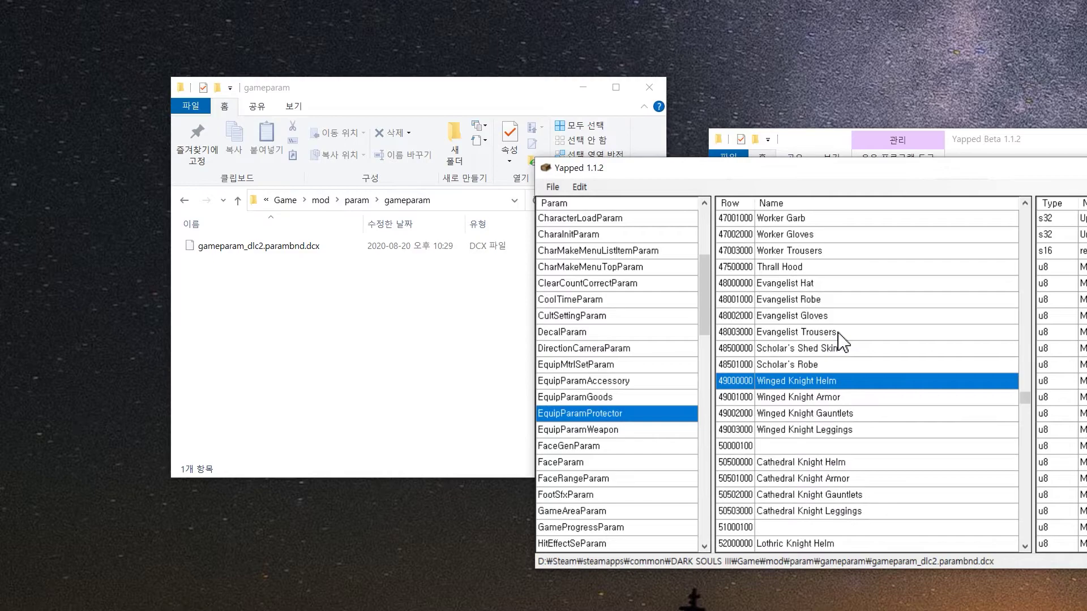
{"action": "key", "text": "F3"}
{"action": "key", "text": "F3"}
{"action": "key", "text": "F3"}
{"action": "key", "text": "F3"}
{"action": "key", "text": "F3"}
{"action": "key", "text": "F3"}
{"action": "key", "text": "F3"}
{"action": "key", "text": "F3"}
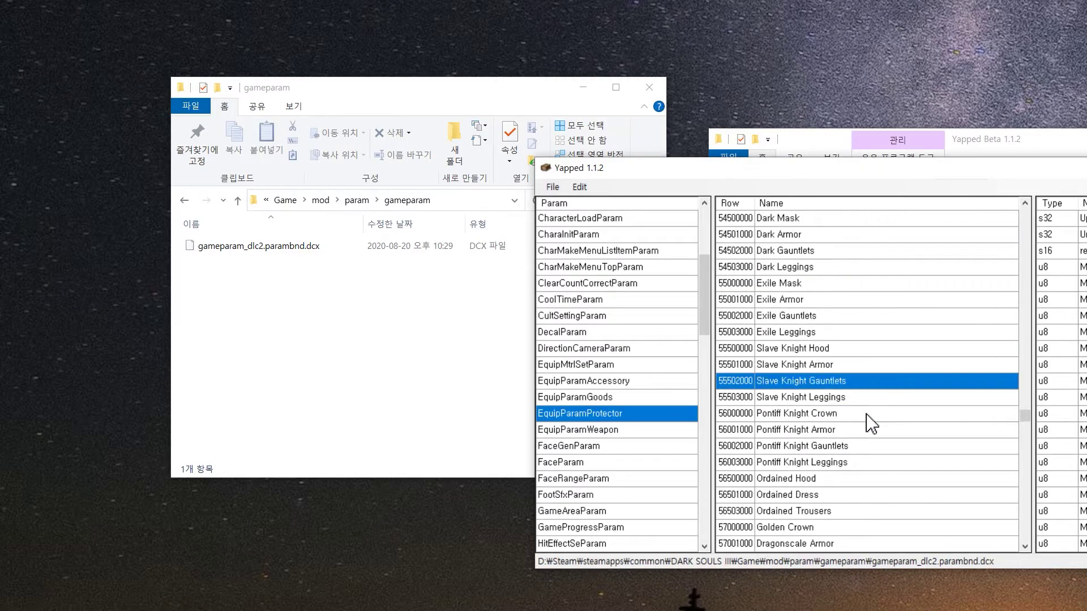
{"action": "left_click", "coordinate": [852, 463]}
{"action": "key", "text": "F3"}
{"action": "key", "text": "F3"}
{"action": "key", "text": "F3"}
{"action": "key", "text": "F3"}
{"action": "key", "text": "F3"}
{"action": "key", "text": "F3"}
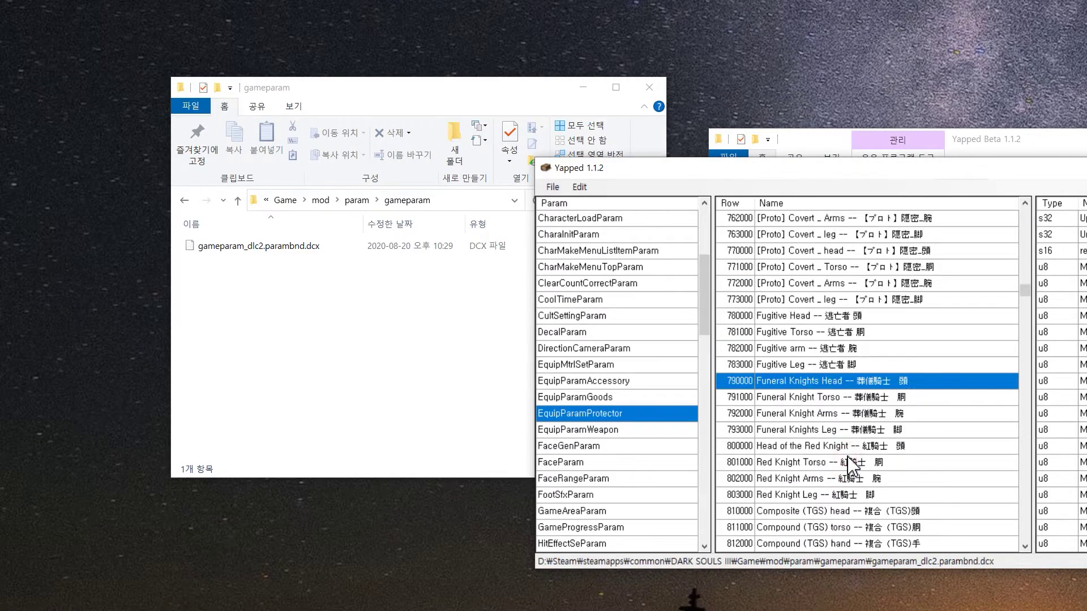
{"action": "left_click", "coordinate": [850, 463]}
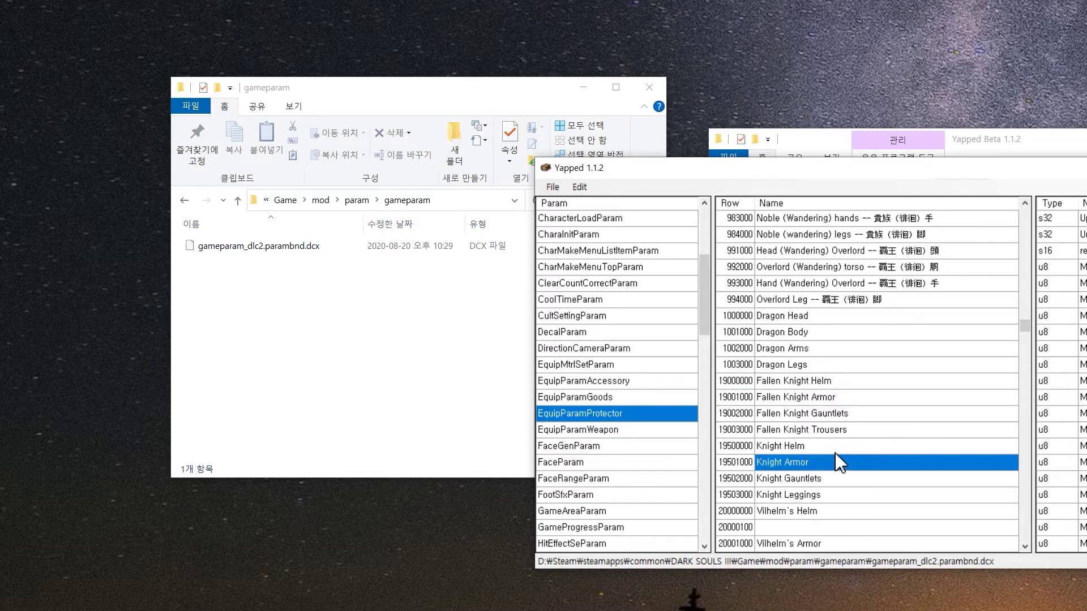
{"action": "key", "text": "Up"}
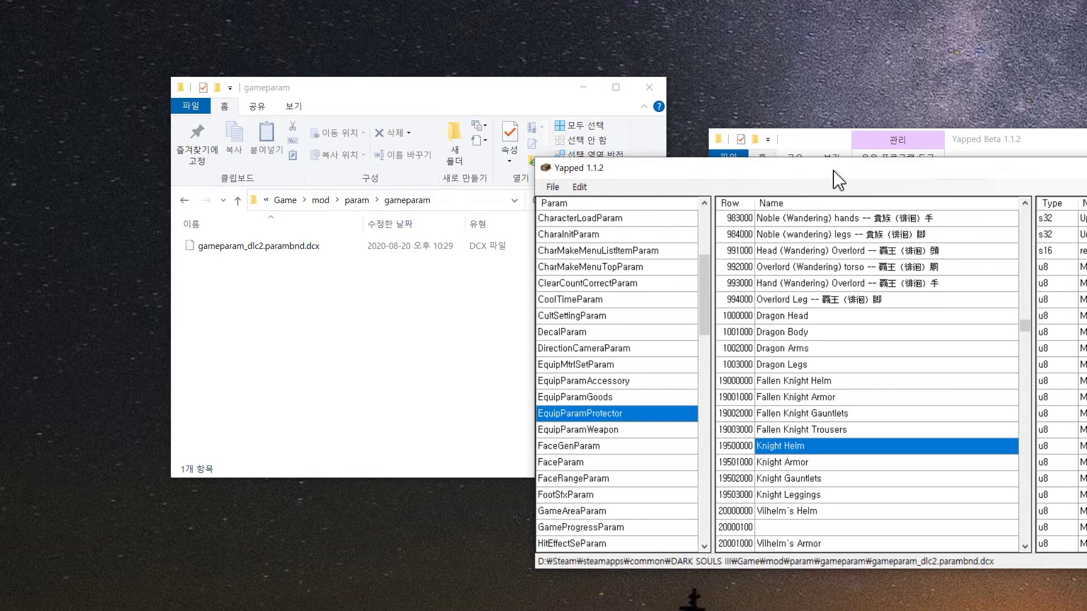
Step: Set the Mask04 field of the Knight Helm row to 1
{"action": "left_click_drag", "start_coordinate": [834, 171], "coordinate": [493, 168]}
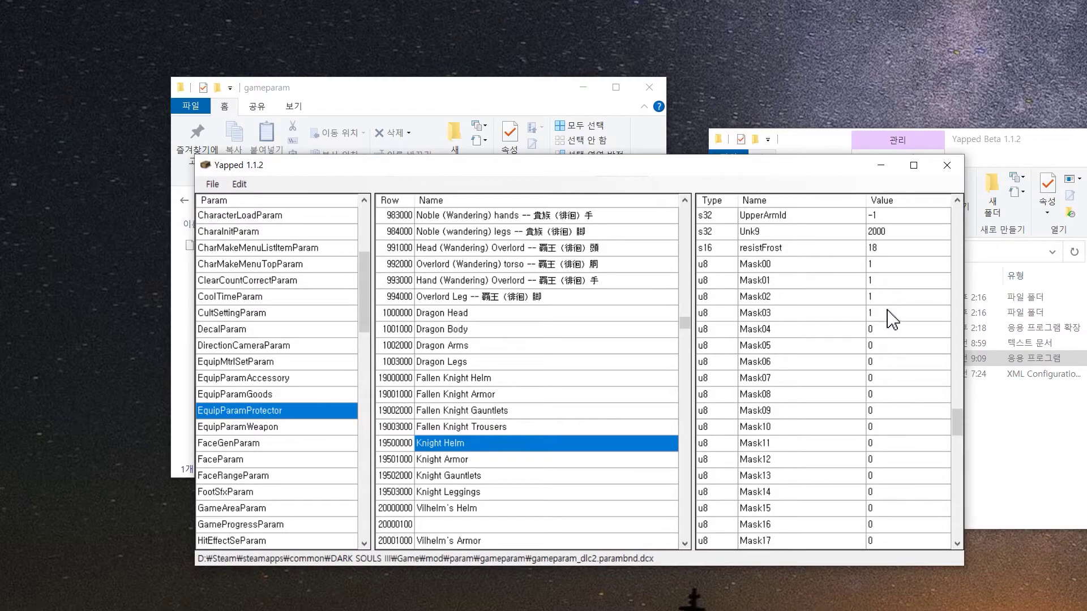
{"action": "scroll", "coordinate": [893, 317], "scroll_direction": "up", "scroll_amount": 15}
{"action": "scroll", "coordinate": [831, 330], "scroll_direction": "down", "scroll_amount": 10}
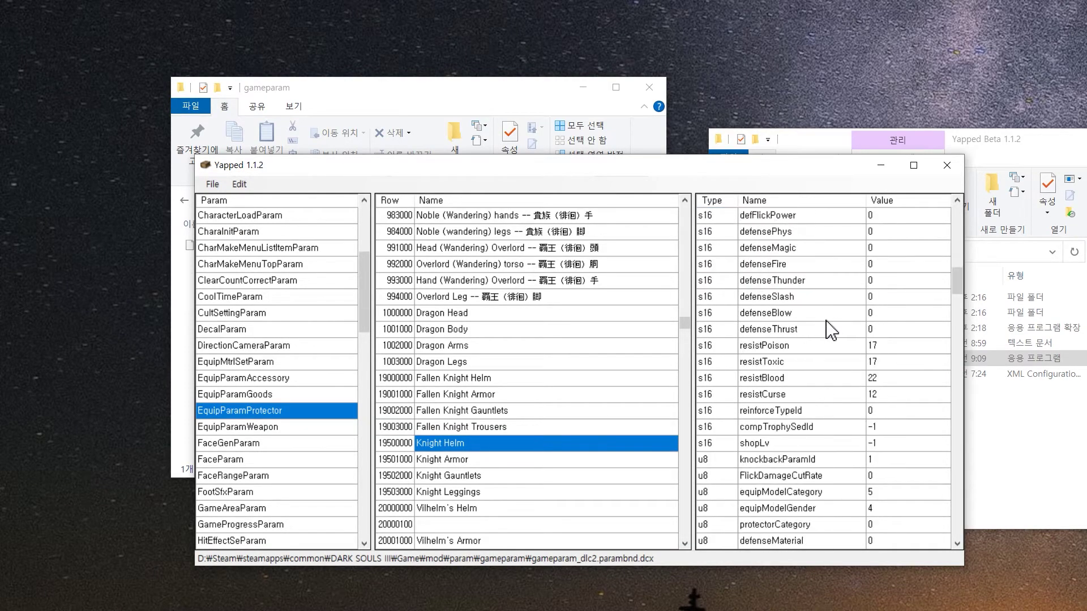
{"action": "scroll", "coordinate": [849, 432], "scroll_direction": "down", "scroll_amount": 15}
{"action": "scroll", "coordinate": [850, 432], "scroll_direction": "up", "scroll_amount": 10}
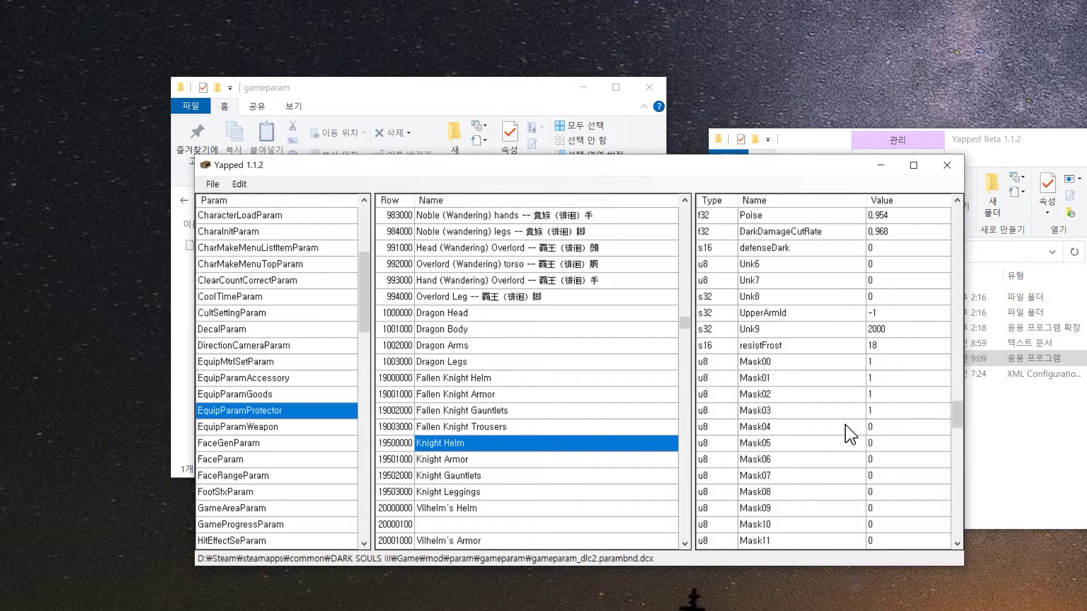
{"action": "left_click", "coordinate": [787, 428]}
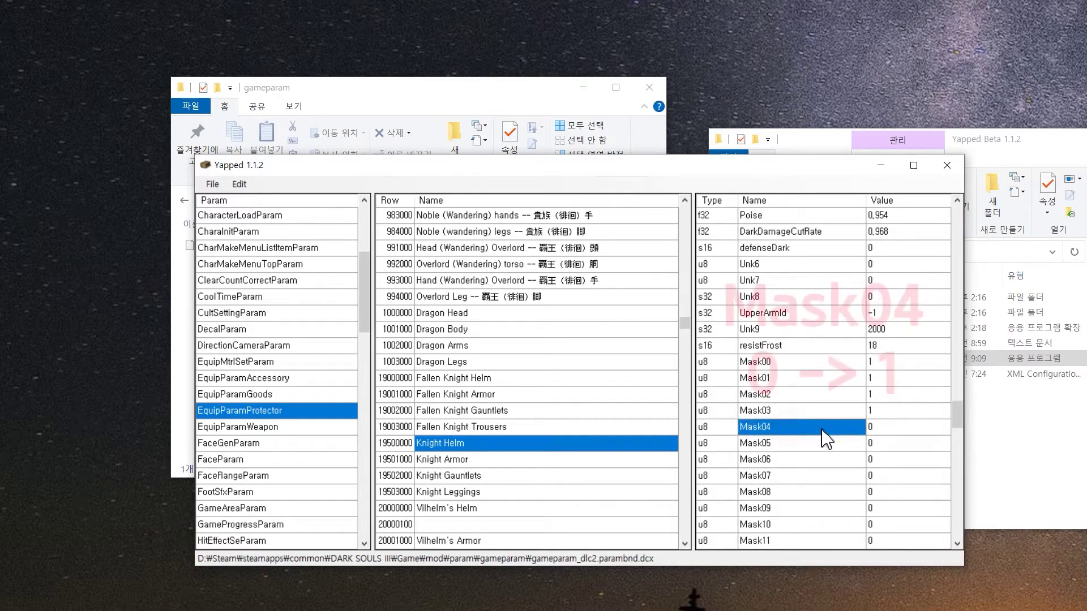
{"action": "left_click", "coordinate": [894, 432]}
{"action": "type", "text": "1"}
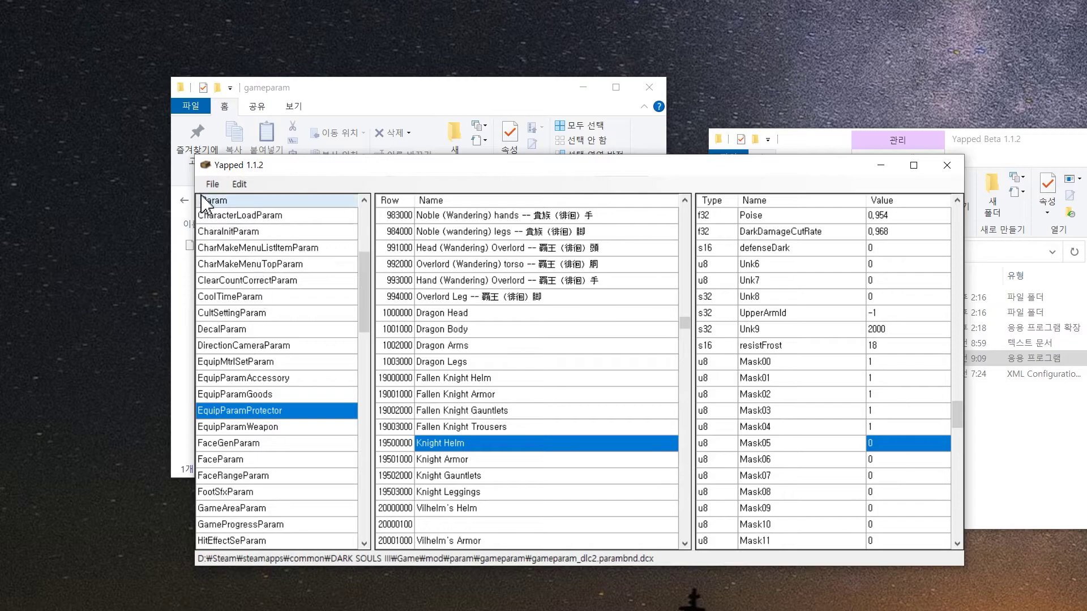
Step: Save the edited params and close Yapped, then select gameparam_dlc2.parambnd.dcx in the gameparam folder
{"action": "left_click", "coordinate": [212, 184]}
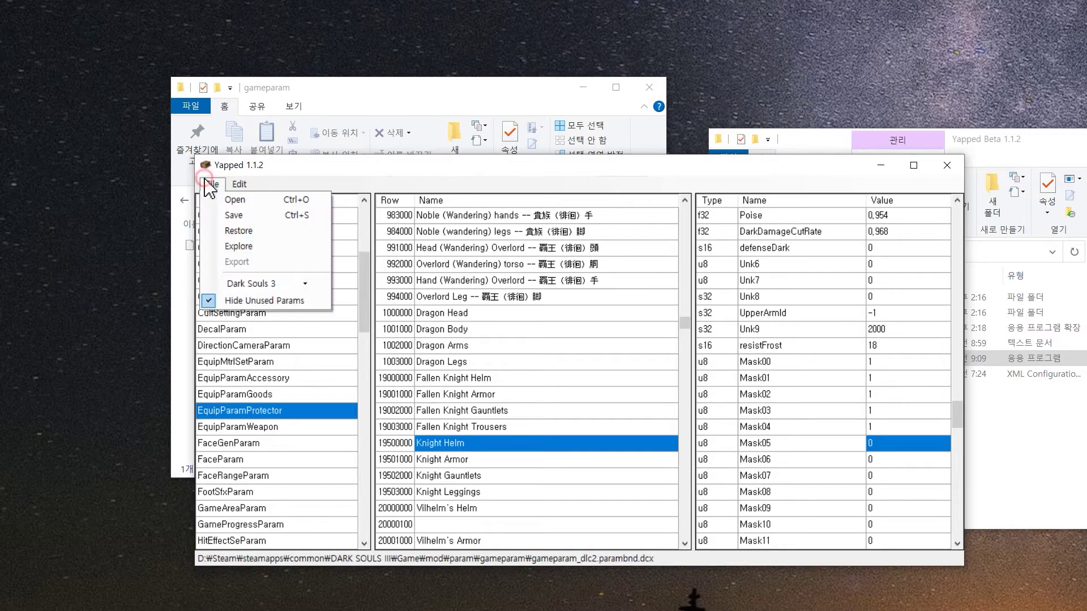
{"action": "left_click", "coordinate": [232, 219]}
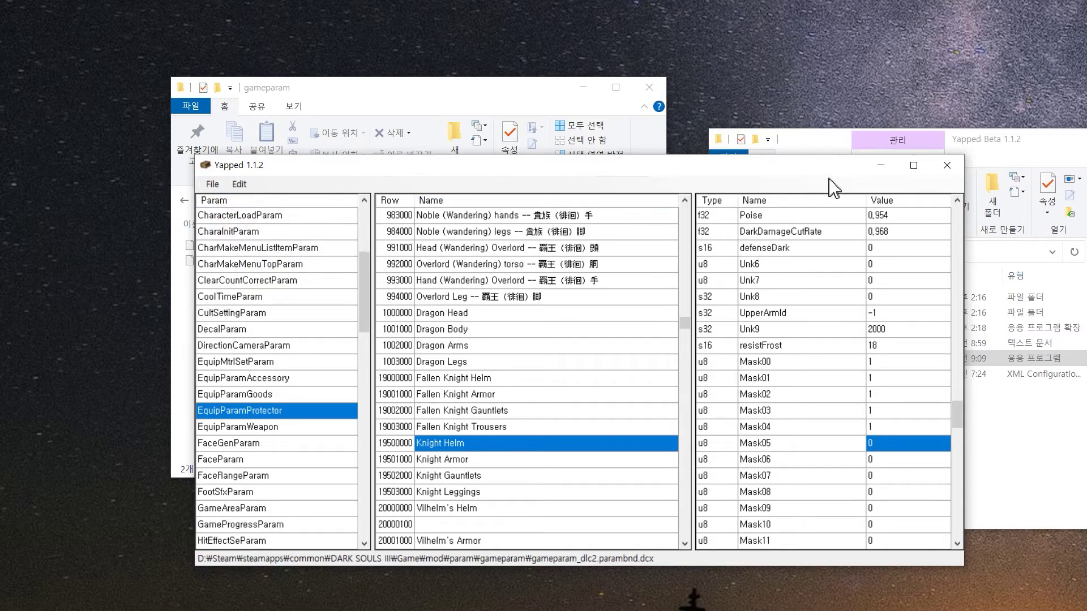
{"action": "left_click", "coordinate": [947, 165]}
{"action": "left_click", "coordinate": [389, 317]}
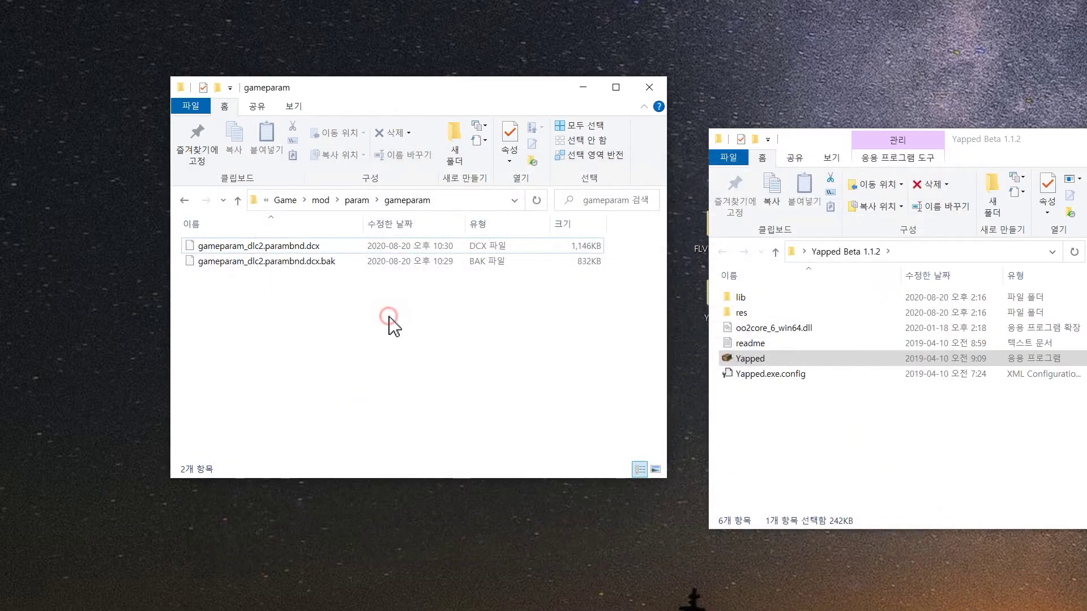
{"action": "left_click", "coordinate": [399, 244]}
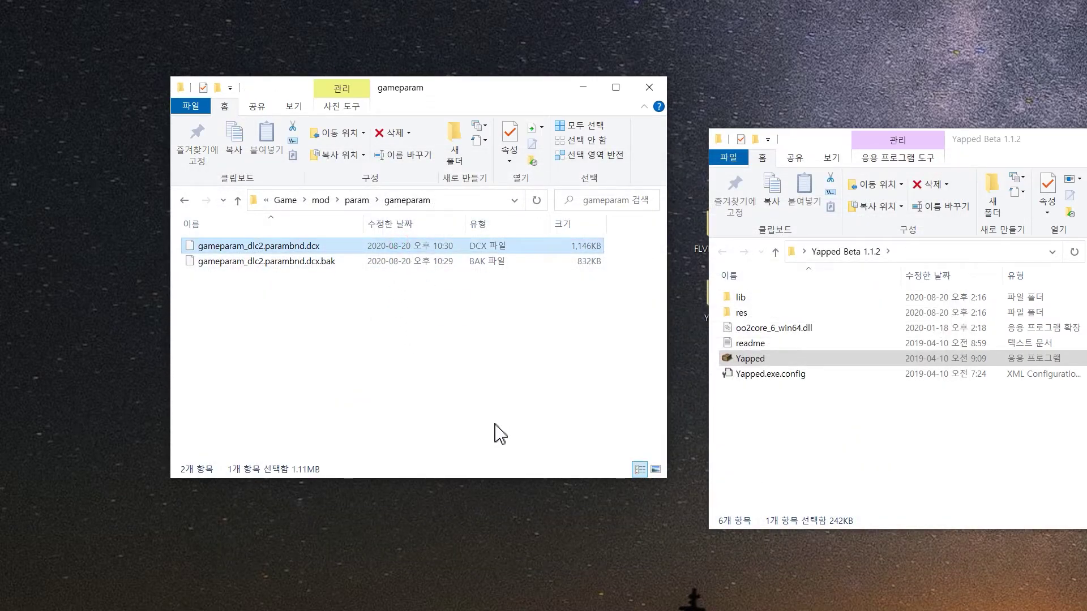
Step: Go up to the DARK SOULS III Game folder and open the modengine configuration file
{"action": "left_click", "coordinate": [241, 200]}
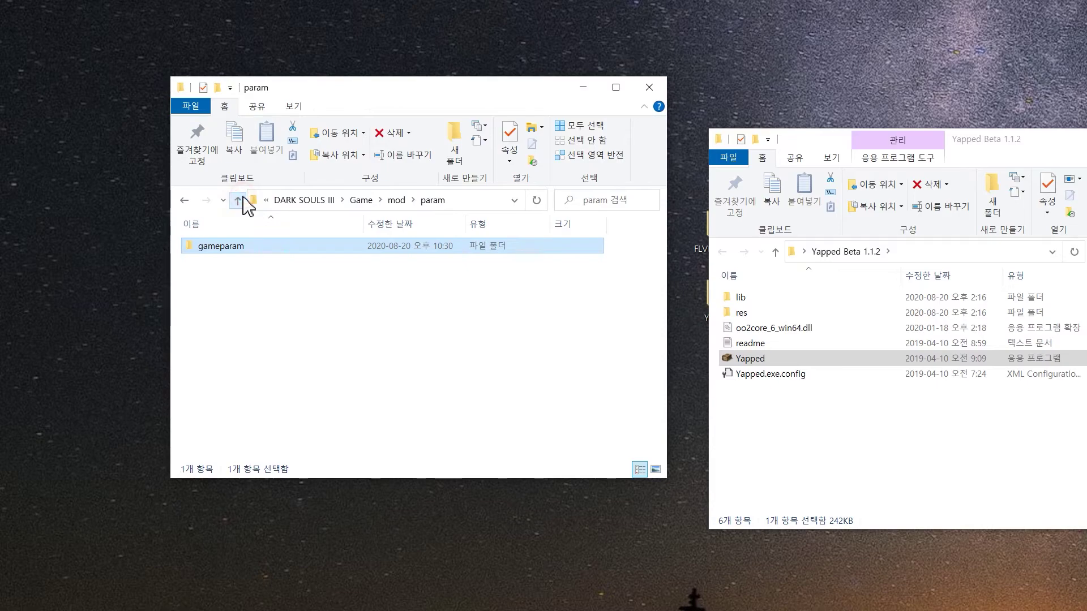
{"action": "left_click", "coordinate": [242, 198]}
{"action": "left_click", "coordinate": [243, 199]}
{"action": "scroll", "coordinate": [460, 367], "scroll_direction": "down", "scroll_amount": 4}
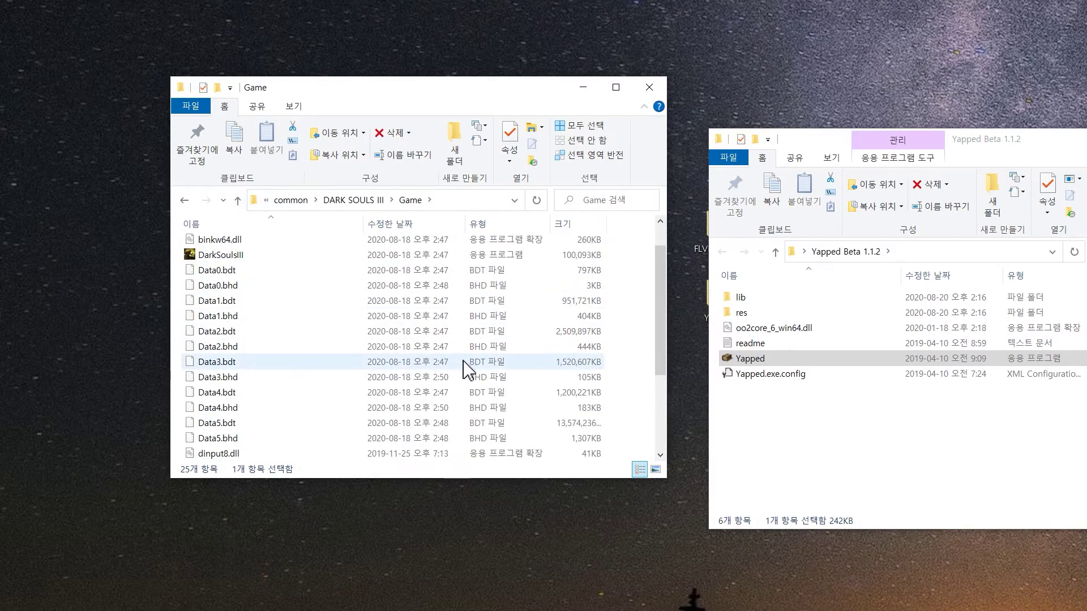
{"action": "left_click", "coordinate": [257, 439]}
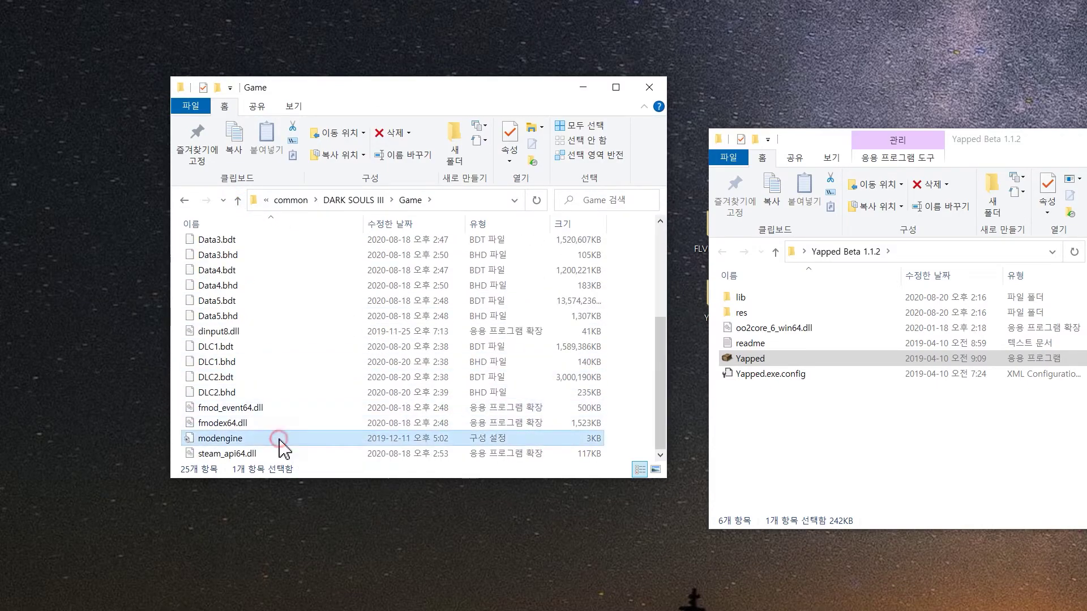
{"action": "double_click", "coordinate": [256, 438]}
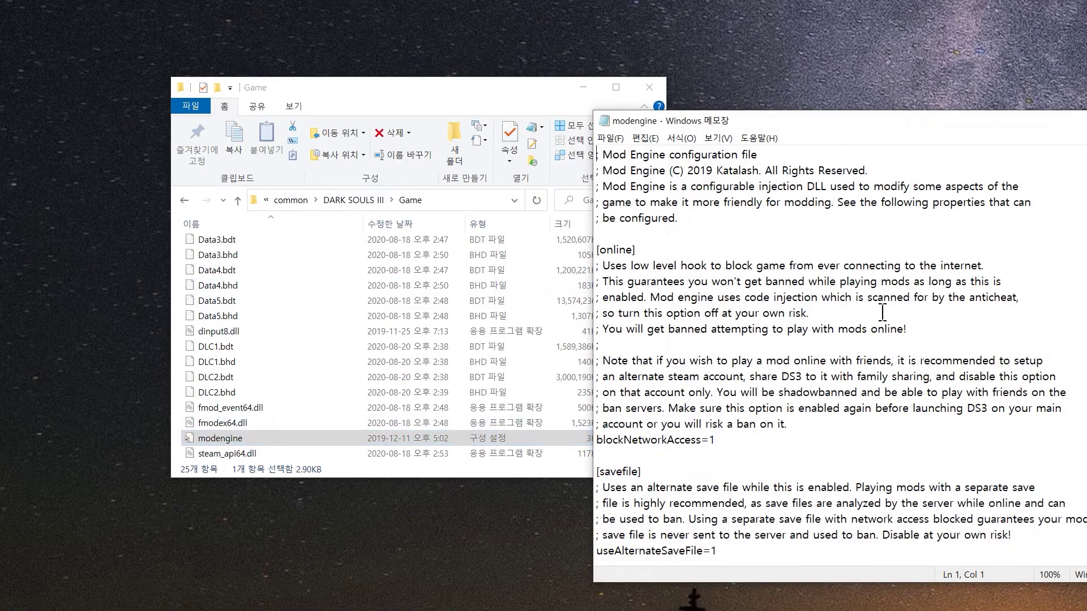
Step: Set loadLooseParams to 1 in the [files] section, save the modengine file and close it
{"action": "scroll", "coordinate": [843, 351], "scroll_direction": "down", "scroll_amount": 5}
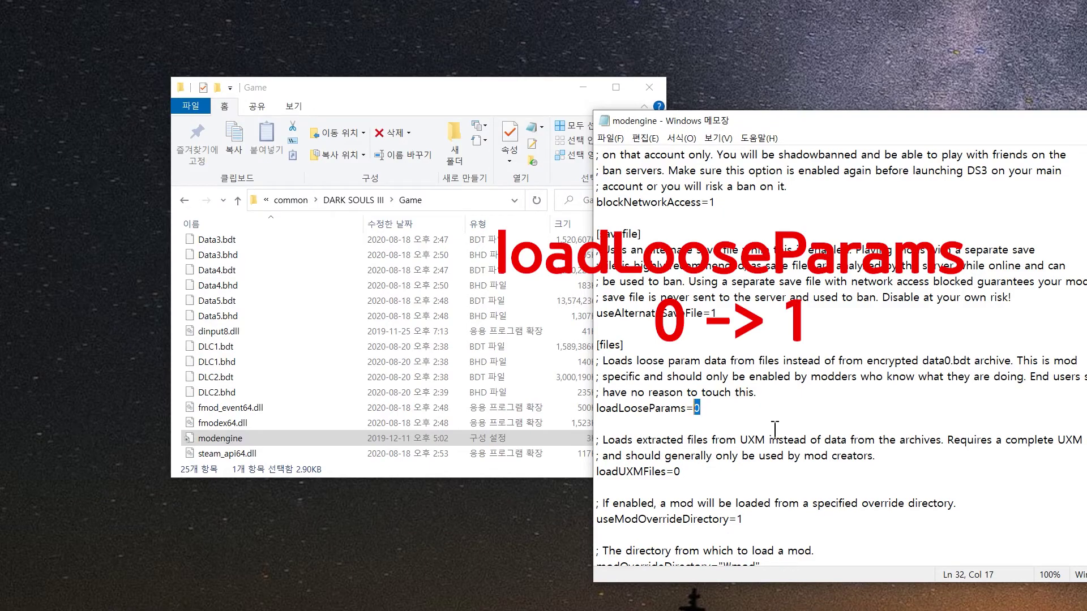
{"action": "type", "text": "1"}
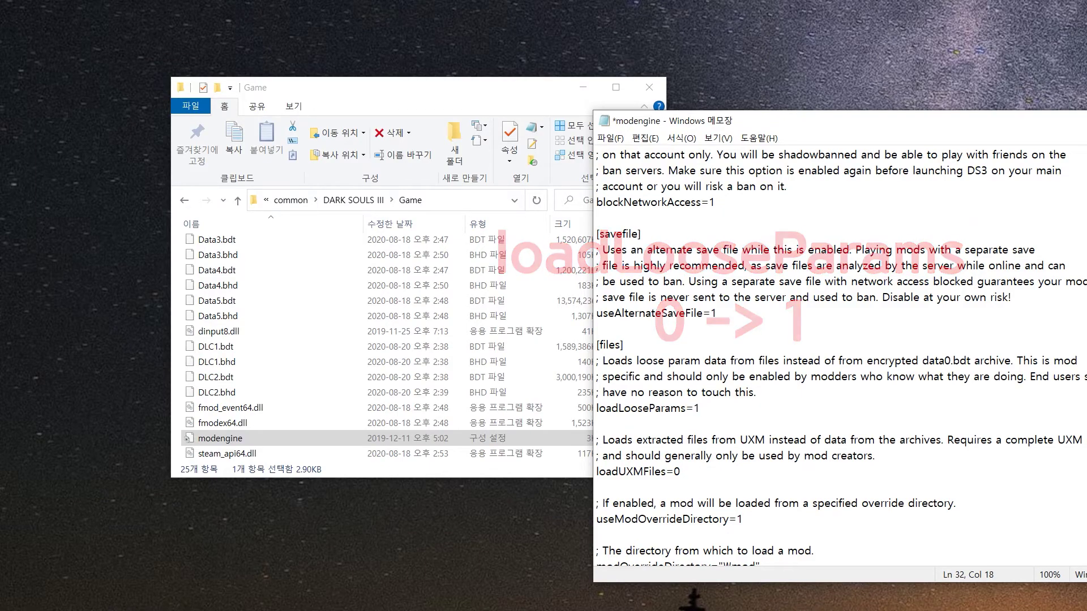
{"action": "left_click", "coordinate": [620, 136]}
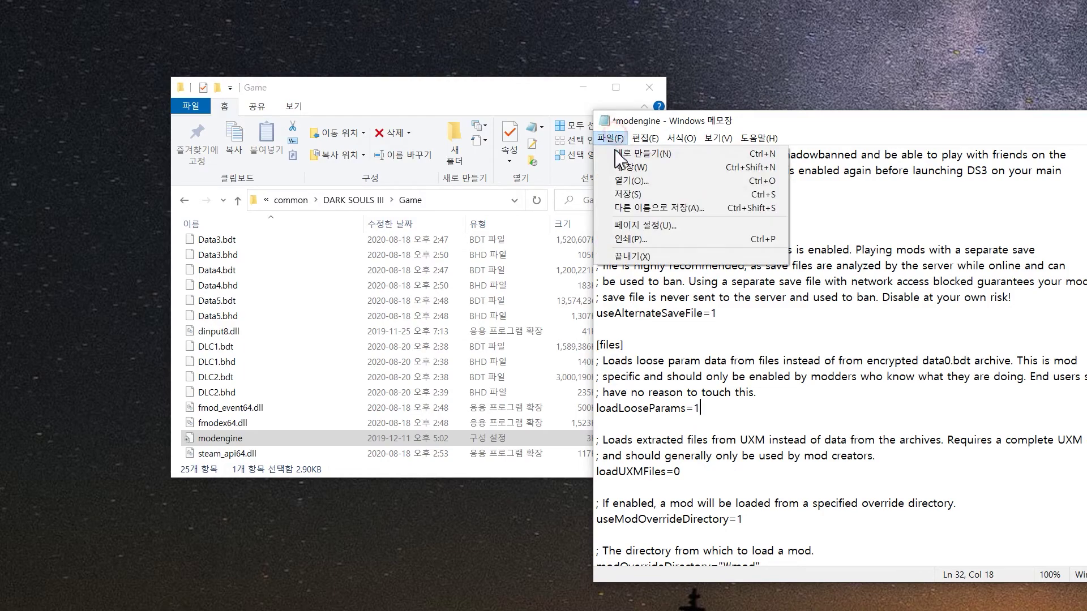
{"action": "left_click", "coordinate": [623, 196]}
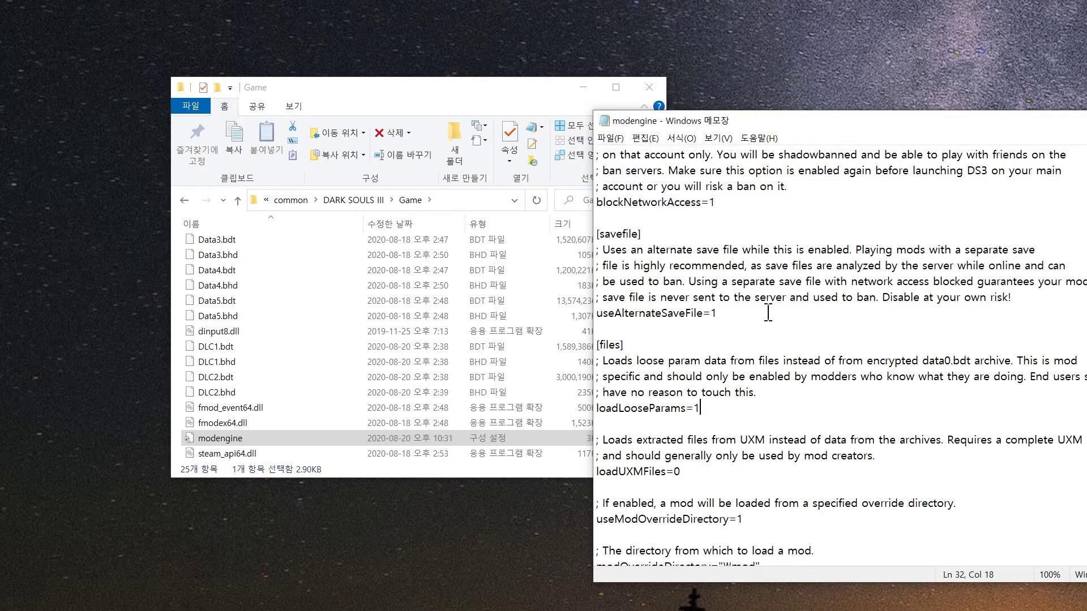
{"action": "key", "text": "alt+F4"}
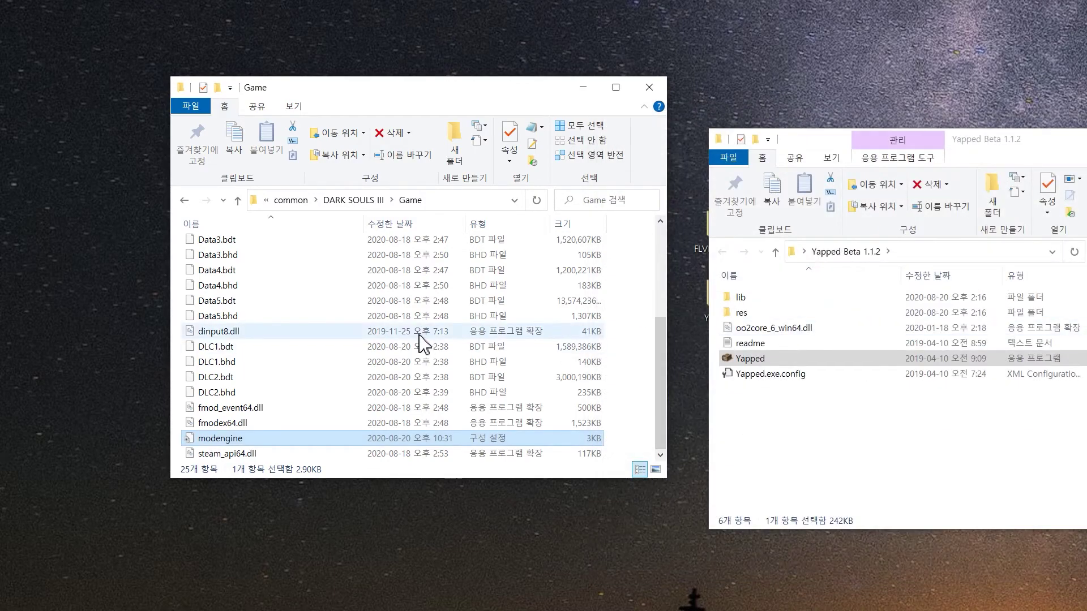
Step: Launch DarkSoulsIII from the Game folder and walk the character around to check the modded armor
{"action": "scroll", "coordinate": [425, 339], "scroll_direction": "up", "scroll_amount": 4}
{"action": "left_click", "coordinate": [281, 292]}
{"action": "double_click", "coordinate": [282, 291]}
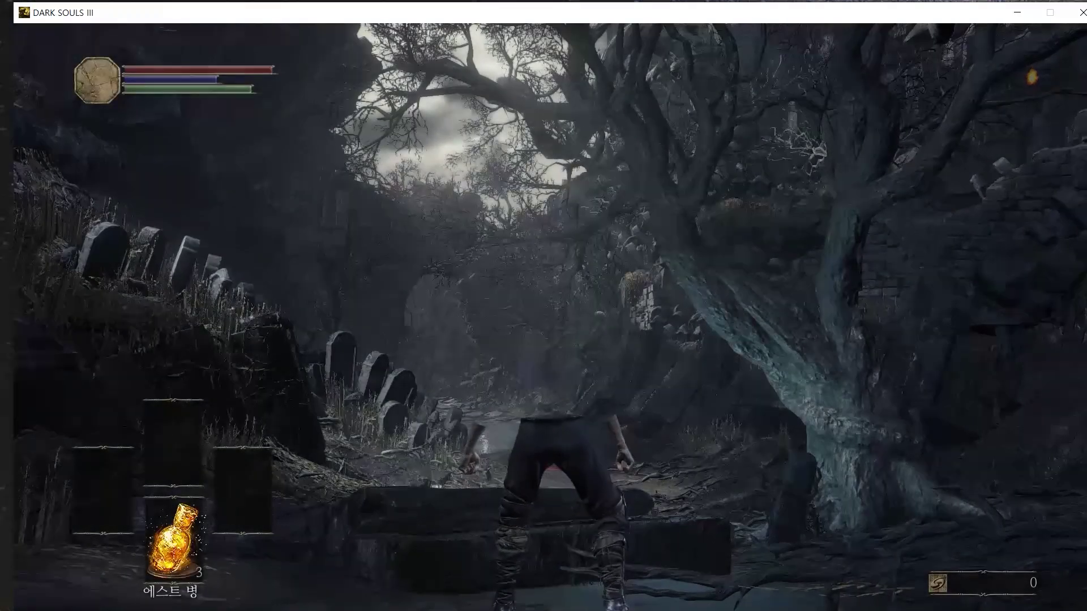
{"action": "key", "text": "w"}
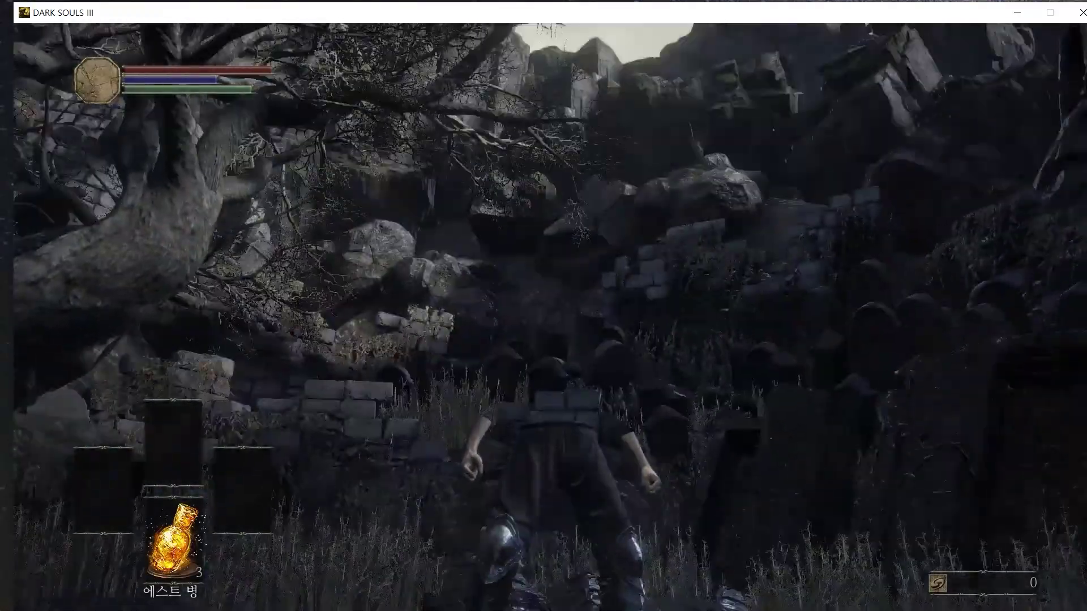